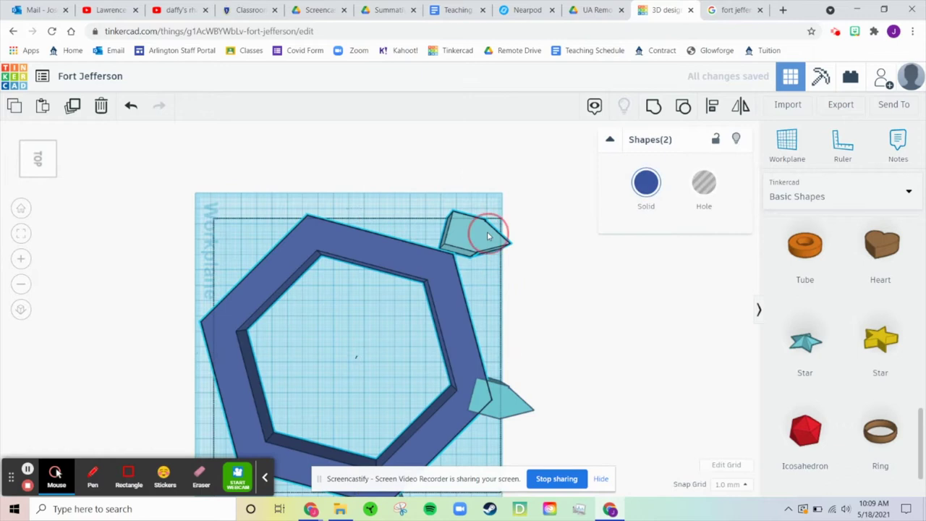
Step: Rotate the loose pointed bastion outward and move it onto the hexagon wall's upper-right corner
left_click(519, 163)
left_click(460, 233)
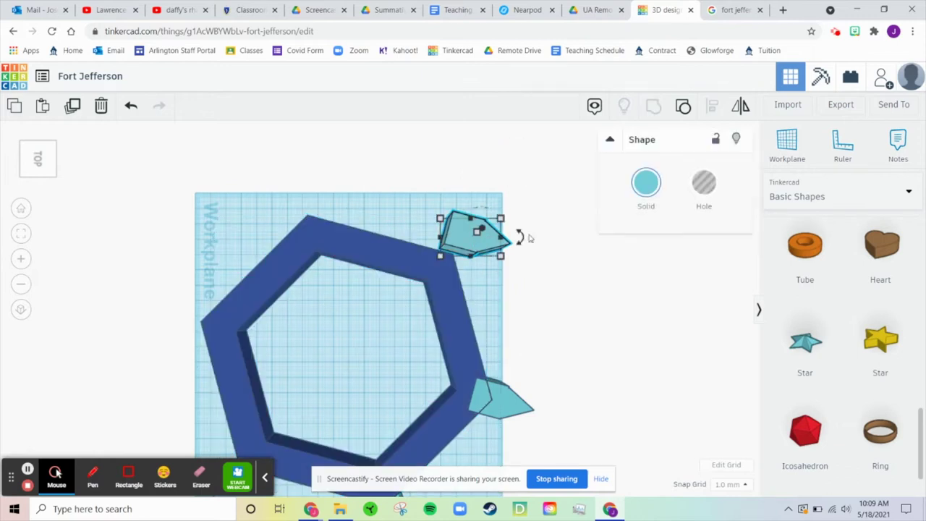
left_click_drag(519, 236, 516, 172)
left_click_drag(467, 255, 452, 270)
Step: Paste another bastion, rotate it to point outward and place it on the hexagon wall's top corner
left_click(387, 198)
key("ctrl+v")
left_click_drag(521, 407, 302, 165)
left_click_drag(361, 181, 295, 146)
left_click_drag(311, 180, 310, 220)
middle_click_drag(273, 235, 347, 196)
Step: Duplicate the bastion, turn the copy outward and attach it to the hexagon wall's left corner
key("ctrl+d")
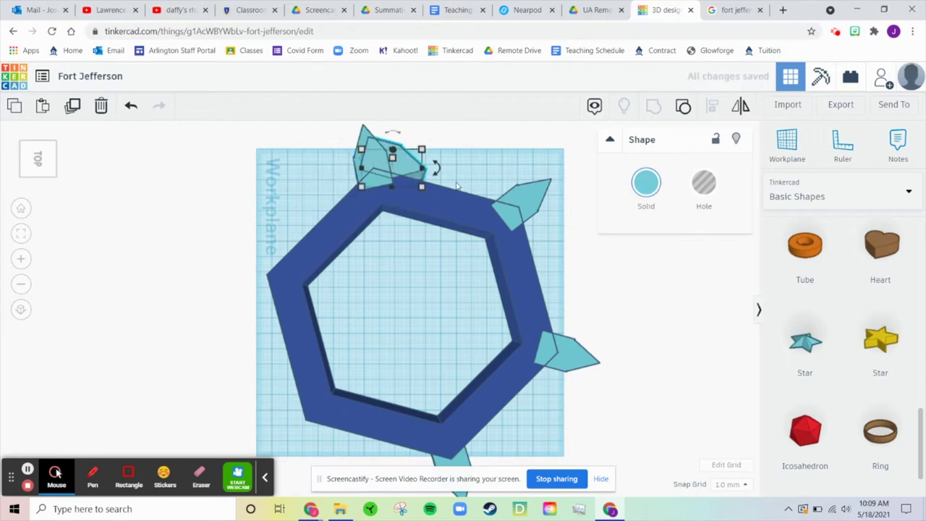
left_click_drag(397, 174, 135, 259)
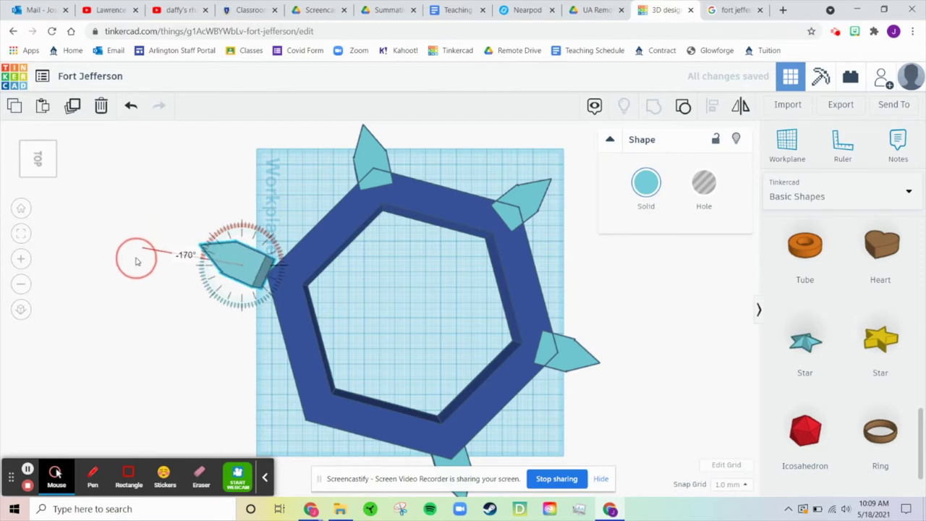
left_click_drag(246, 270, 275, 283)
middle_click_drag(219, 337, 221, 290)
Step: Place the sixth bastion on the hexagon wall's remaining lower-left corner, pointing outward
left_click_drag(272, 235, 246, 412)
left_click_drag(273, 367, 323, 373)
left_click(449, 436)
left_click(450, 435)
right_click_drag(455, 427, 584, 362)
Step: Group the hexagon wall with all six bastions and colour the group dark red
left_click_drag(224, 197, 584, 435)
left_click(657, 192)
left_click(654, 107)
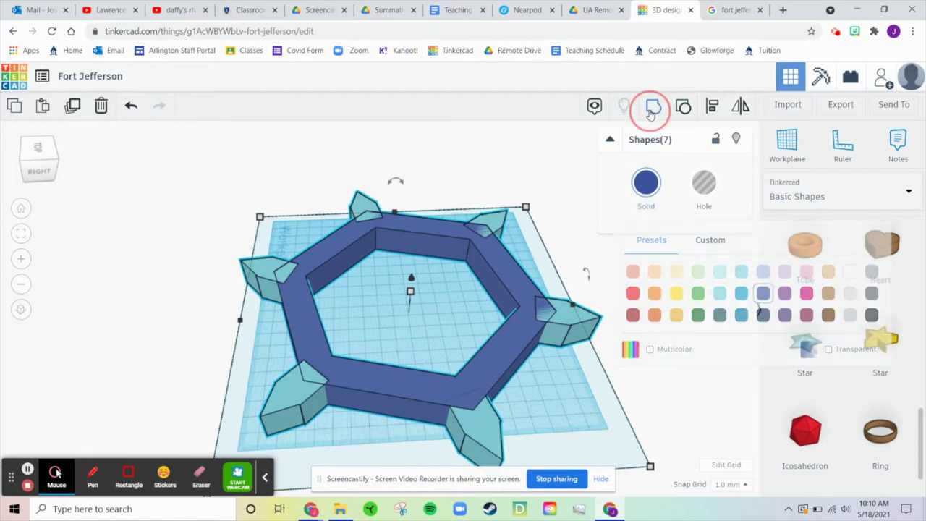
left_click(647, 186)
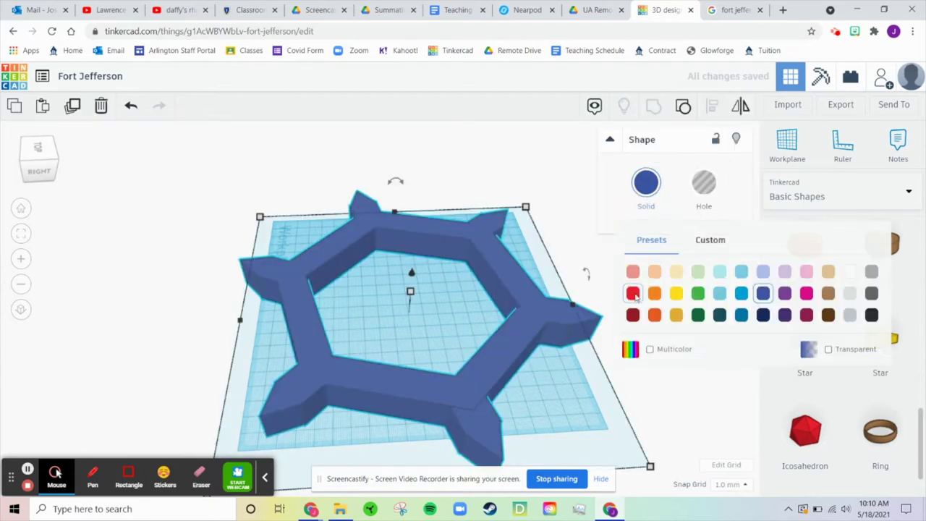
left_click(634, 315)
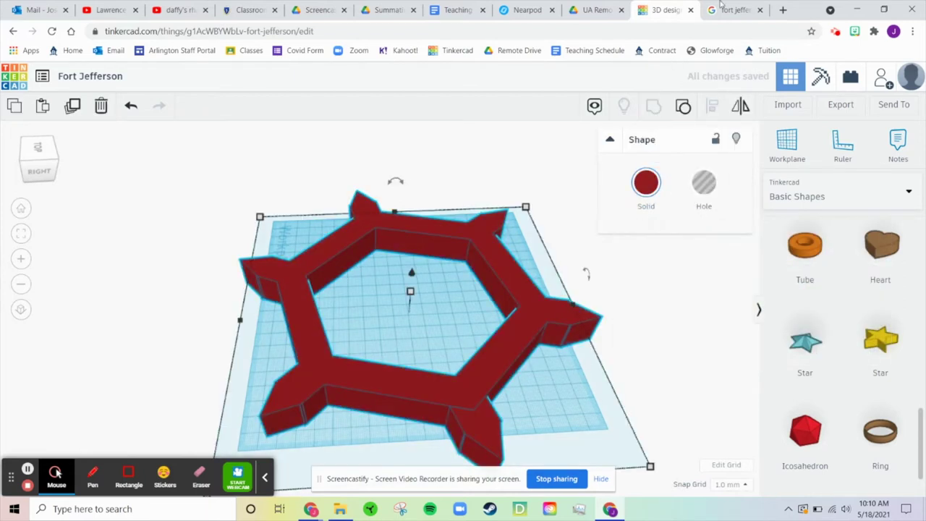
Step: Examine the Fort Jefferson reference photos in the Google image results, then return to the Tinkercad design
left_click(723, 7)
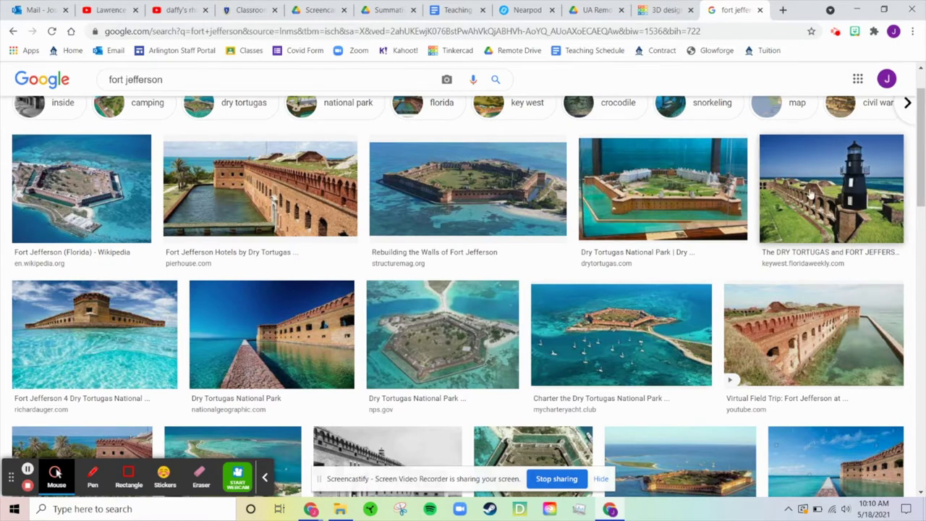
left_click(489, 373)
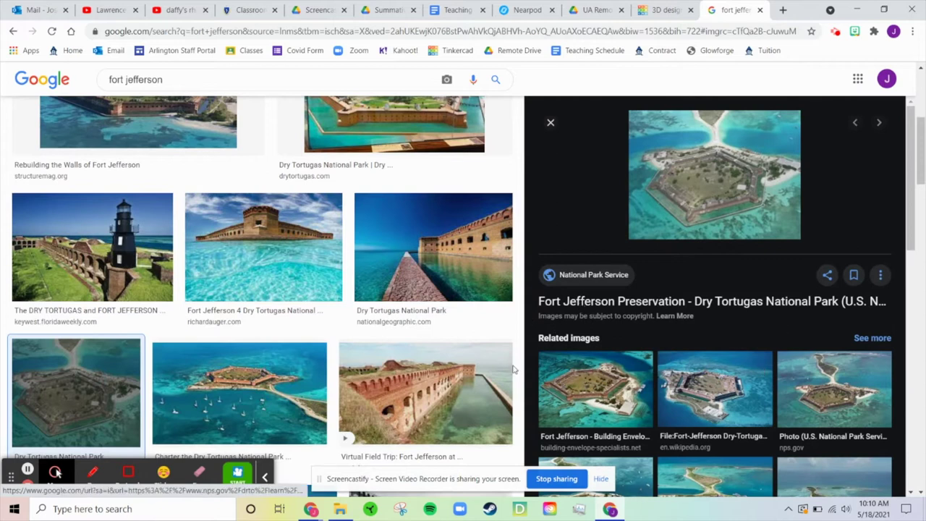
scroll(463, 360, "down", 3)
scroll(467, 236, "up", 4)
left_click(420, 155)
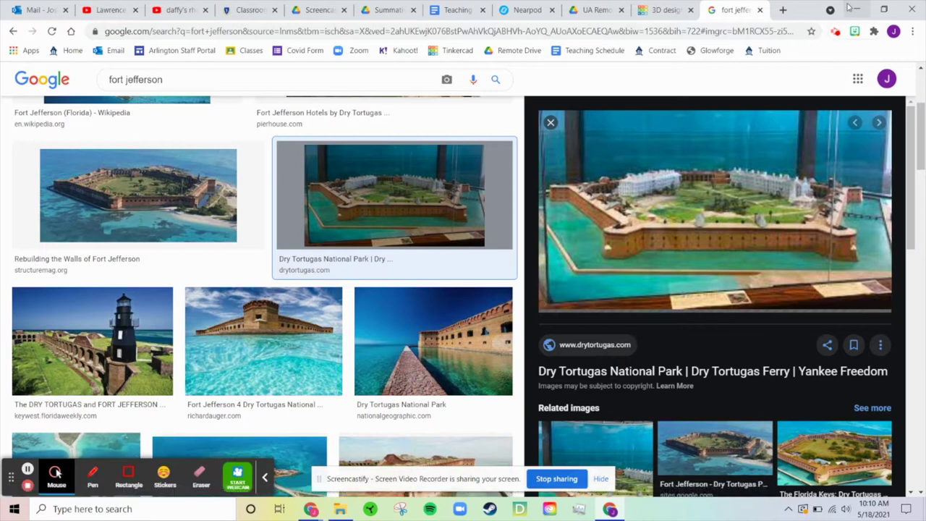
left_click(852, 9)
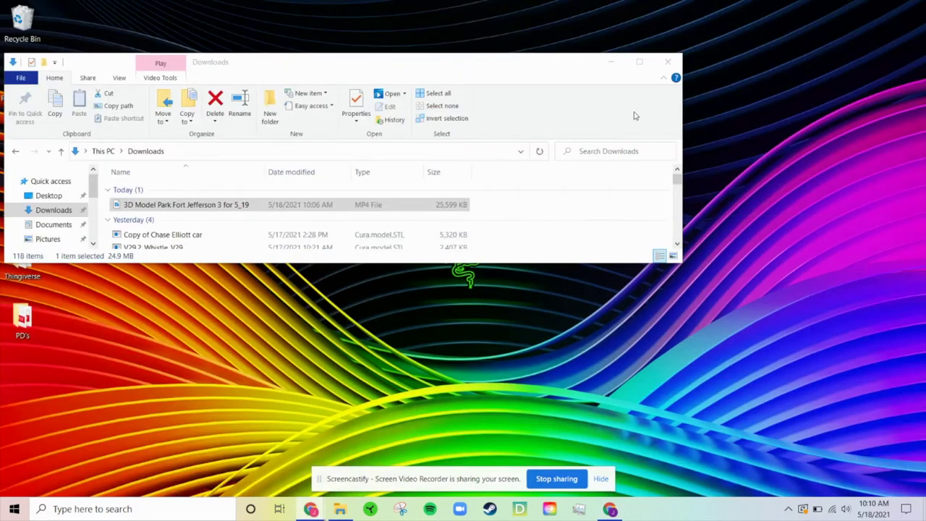
left_click(609, 509)
left_click(661, 9)
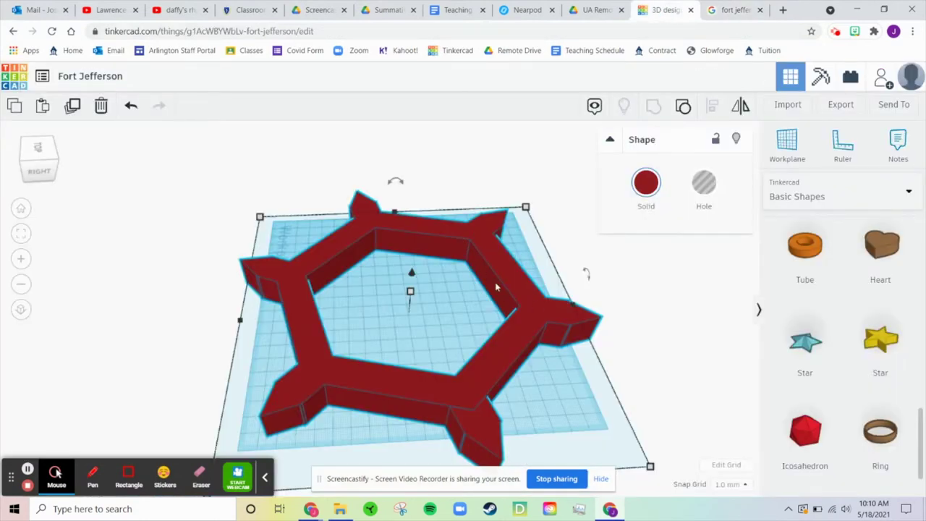
Step: Add a solid cylinder from the basic shapes beside the fort, off the workplane's edge
left_click(661, 274)
scroll(802, 365, "down", 1)
scroll(807, 420, "up", 5)
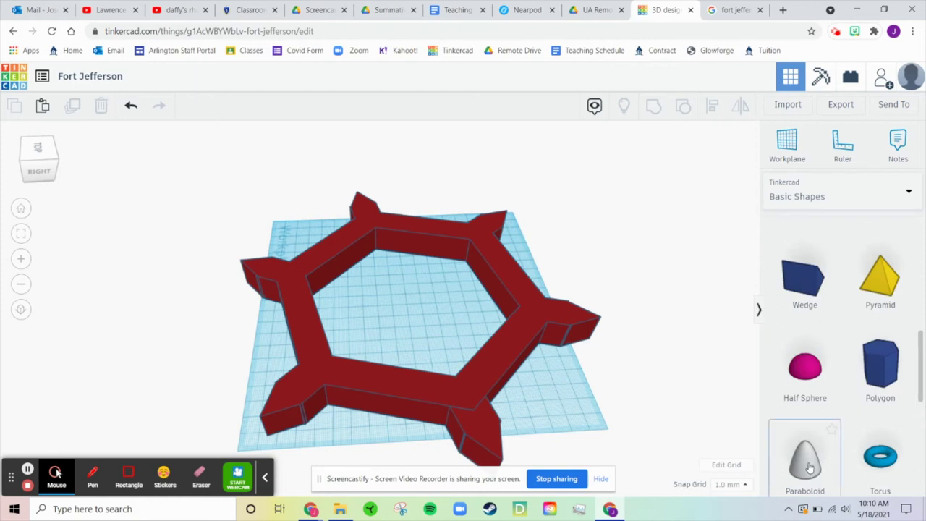
scroll(852, 337, "up", 5)
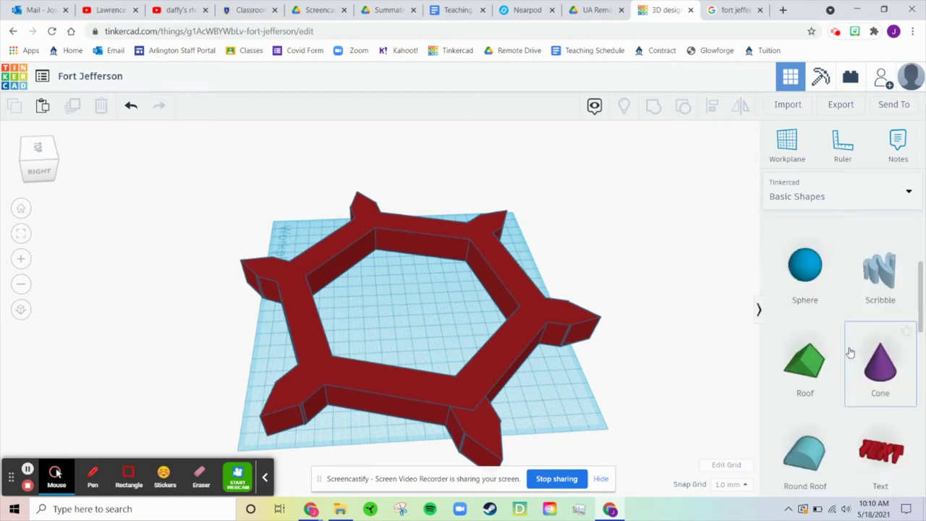
left_click_drag(881, 274, 630, 265)
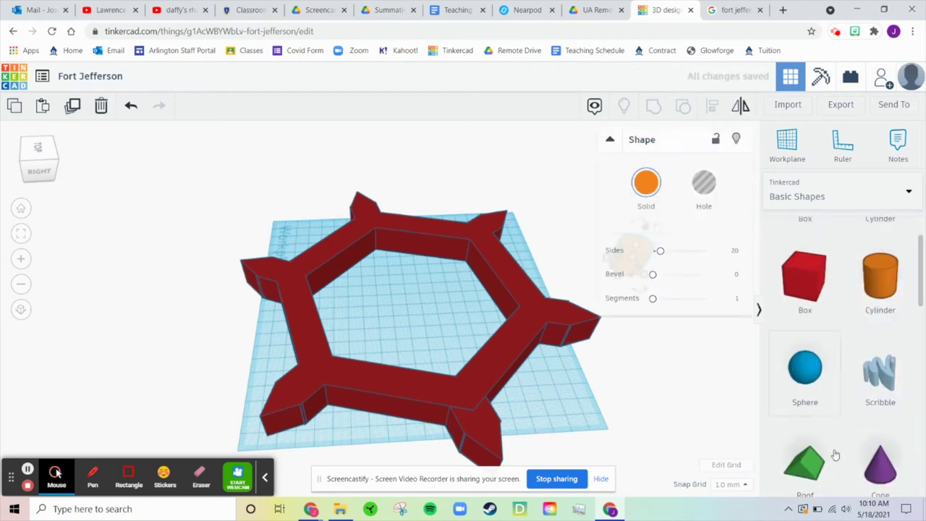
Step: Add a paraboloid from the basic shapes next to the cylinder
scroll(839, 427, "down", 1)
scroll(839, 400, "down", 3)
scroll(839, 437, "down", 2)
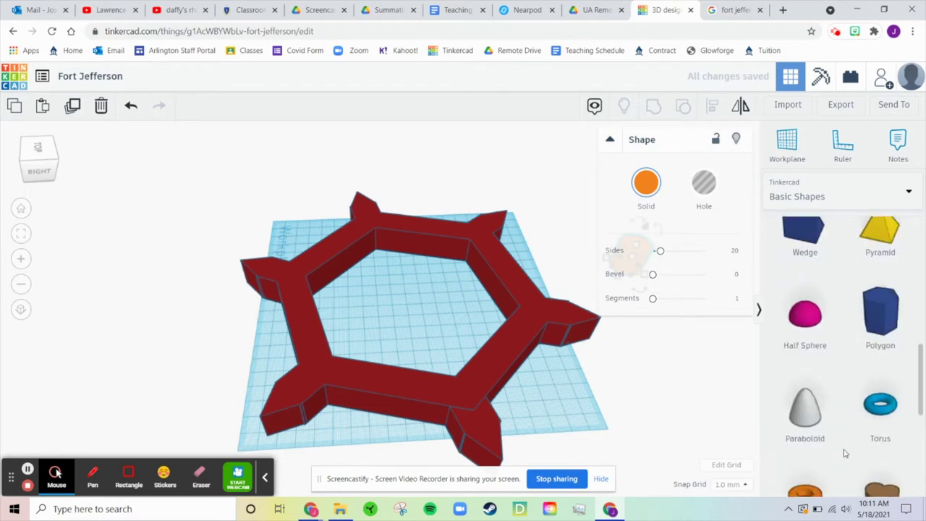
left_click_drag(814, 396, 591, 267)
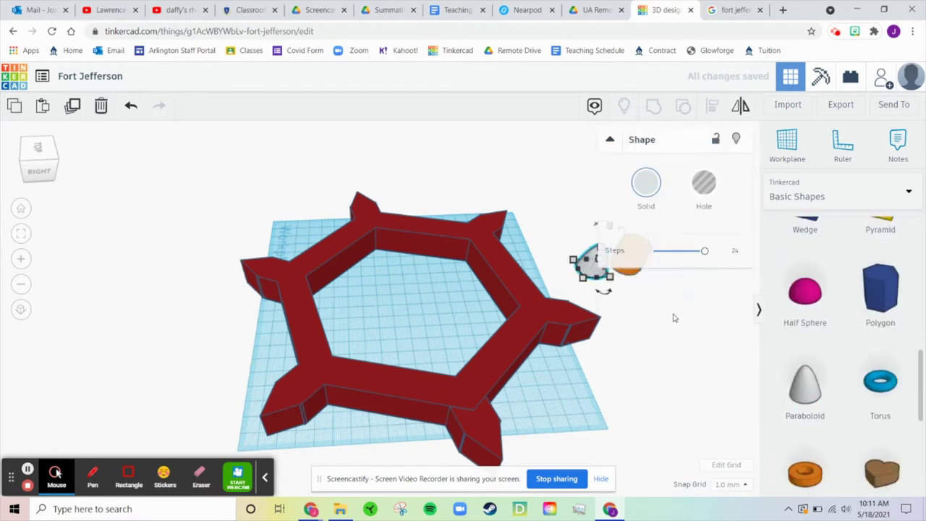
Step: Raise the paraboloid to 20 mm above the workplane
middle_click_drag(571, 329, 400, 297)
scroll(400, 297, "up", 2)
middle_click_drag(598, 328, 483, 365)
left_click(437, 307)
left_click(436, 307)
left_click(379, 327)
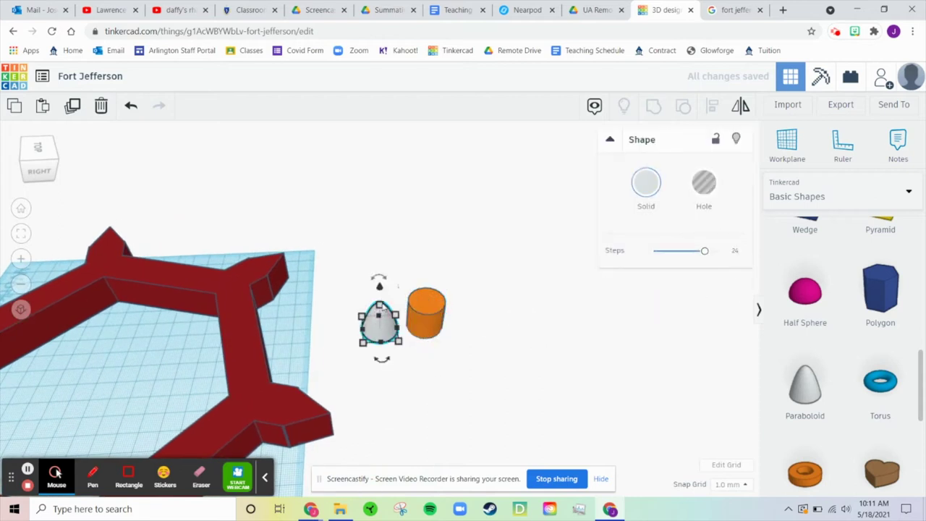
left_click_drag(380, 301, 380, 266)
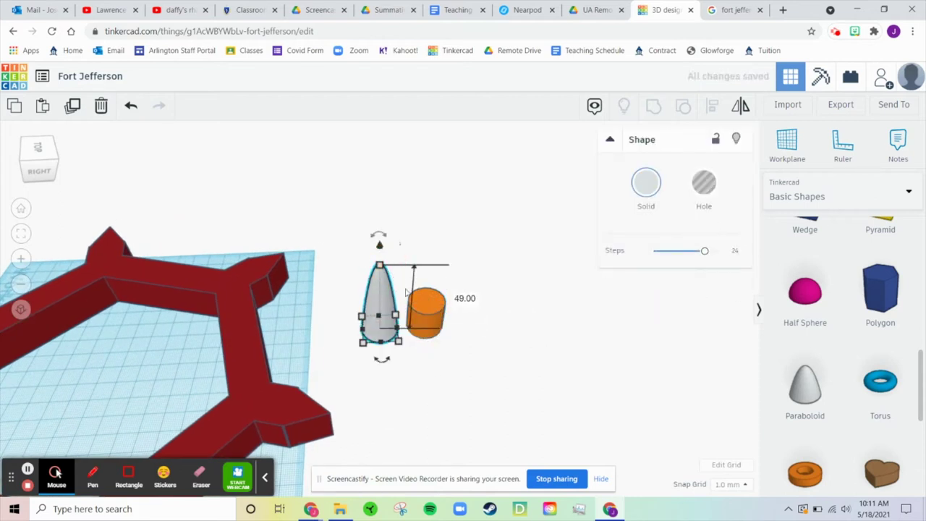
key("ctrl+z")
left_click_drag(380, 288, 380, 249)
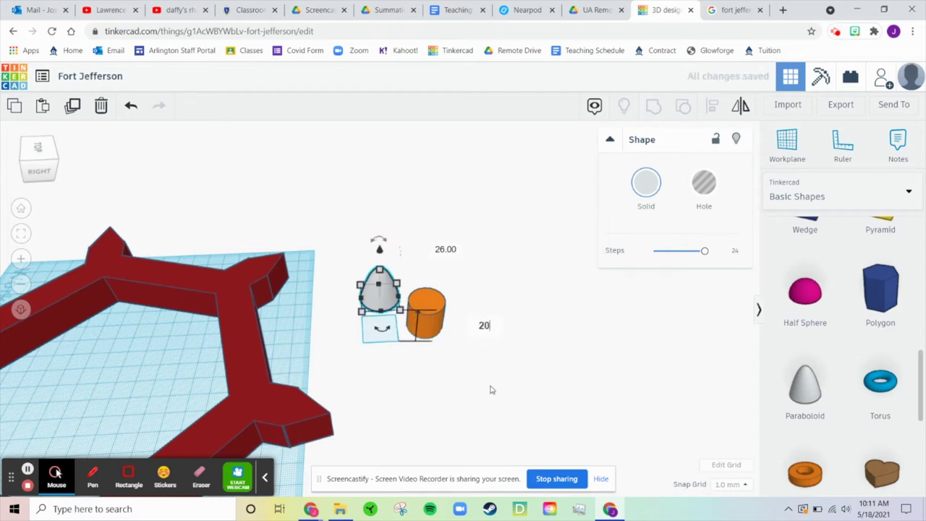
type("20")
key("Return")
Step: Align the paraboloid and cylinder on their centres in both horizontal directions, so the paraboloid caps the cylinder
left_click(419, 177)
left_click_drag(368, 241, 564, 393)
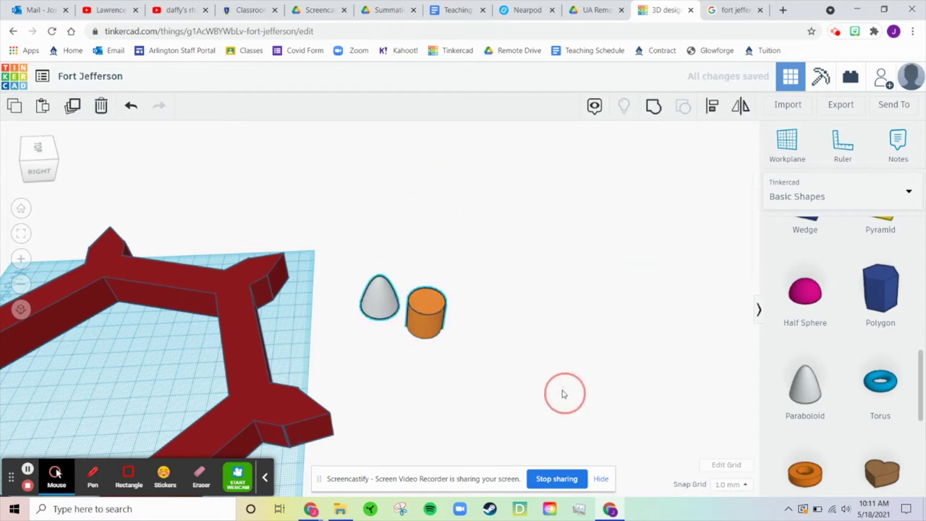
left_click(713, 106)
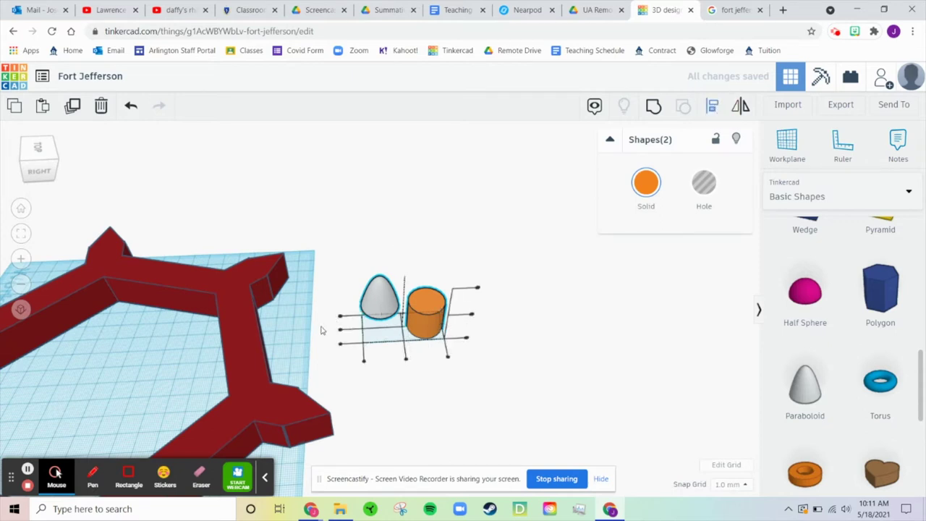
left_click(344, 332)
left_click(405, 359)
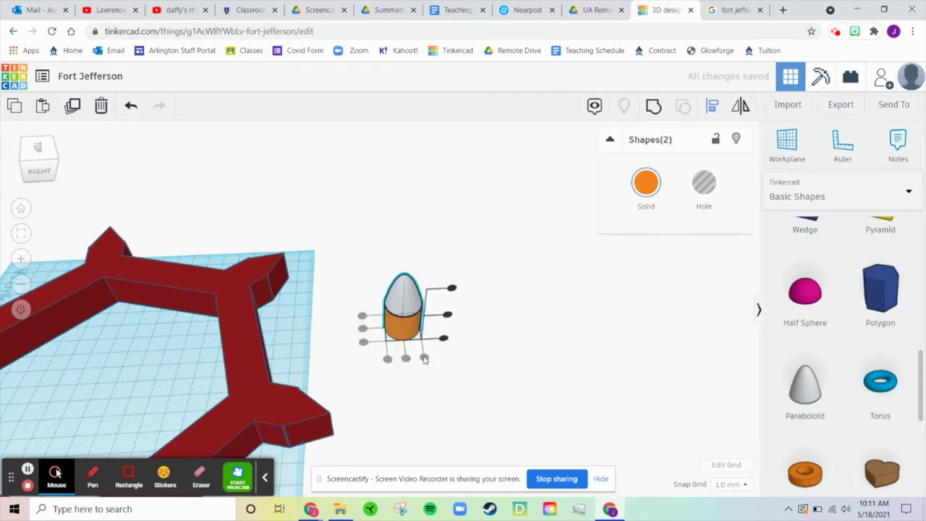
left_click(532, 296)
right_click_drag(530, 374, 518, 288)
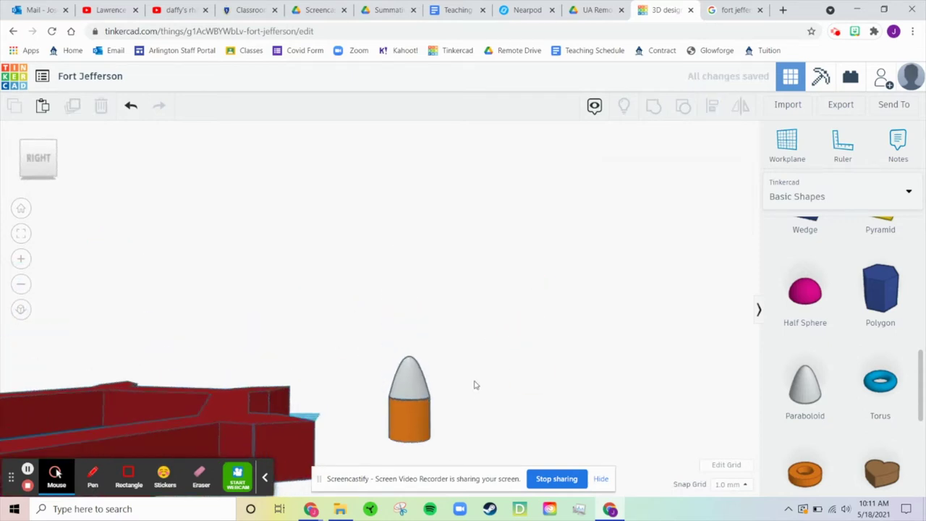
Step: Lower the paraboloid by 1 mm to 19 mm so it overlaps the top of the cylinder
left_click(418, 387)
scroll(537, 414, "up", 2)
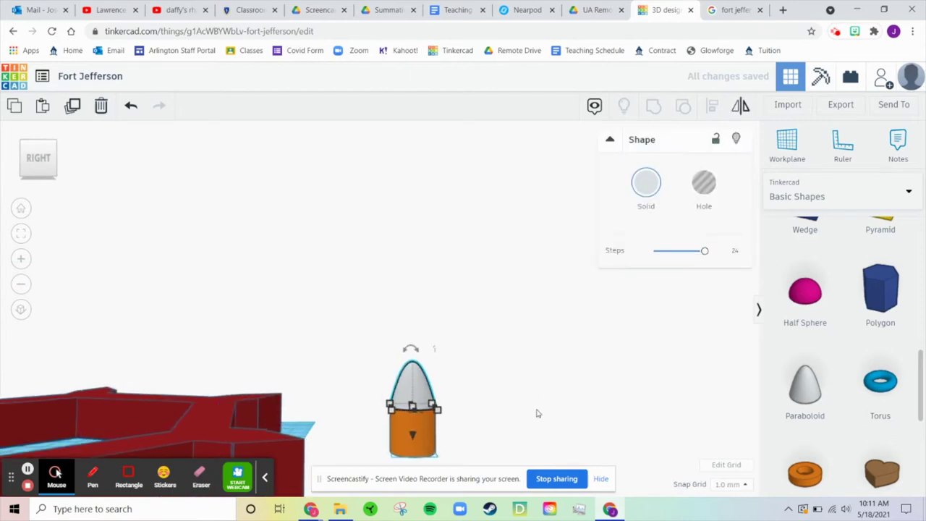
middle_click_drag(495, 353, 488, 325)
left_click(498, 360)
left_click(414, 390)
right_click_drag(492, 376, 417, 358)
left_click_drag(412, 281, 413, 283)
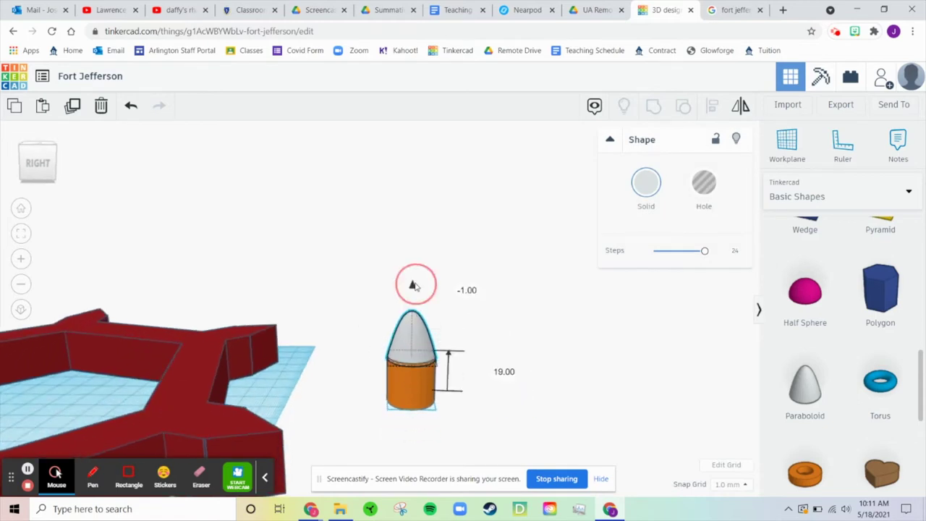
left_click(499, 405)
mouse_move(496, 407)
right_mouse_down()
mouse_move(407, 374)
mouse_move(490, 399)
right_mouse_up()
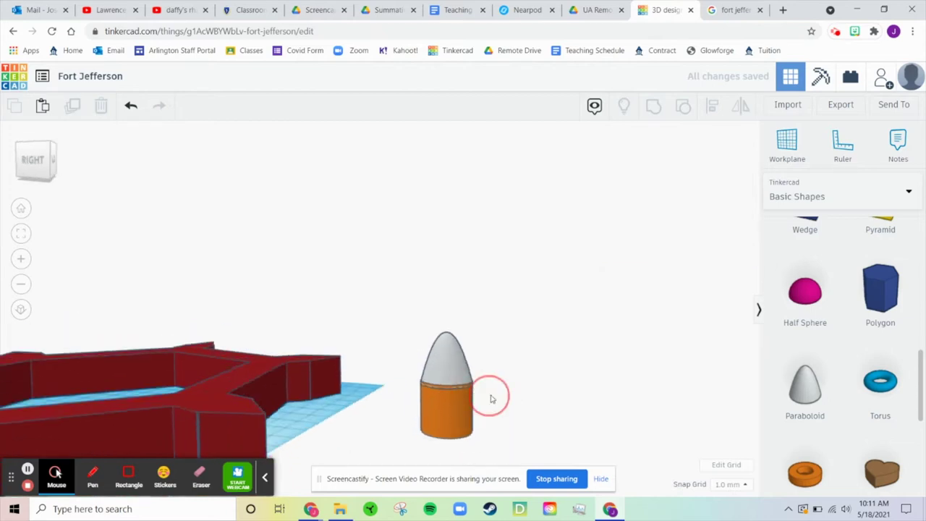
Step: Check the lighthouse reference photo, then group the paraboloid and cylinder into one tower shape
left_click(722, 4)
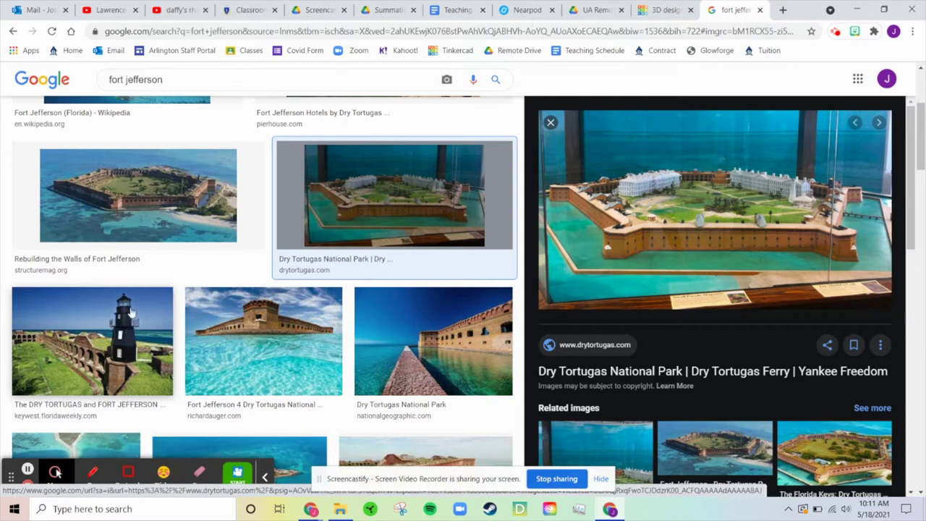
left_click(664, 8)
scroll(859, 414, "up", 4)
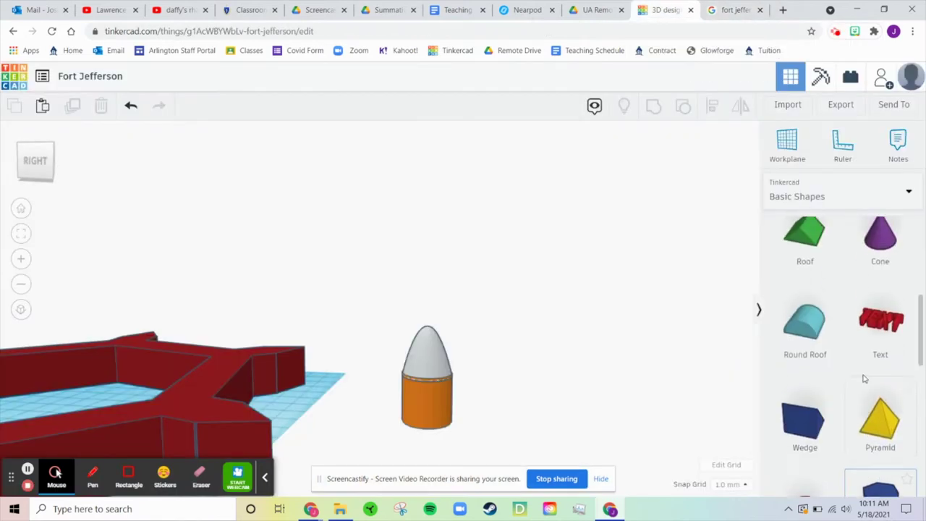
left_click_drag(458, 406, 497, 446)
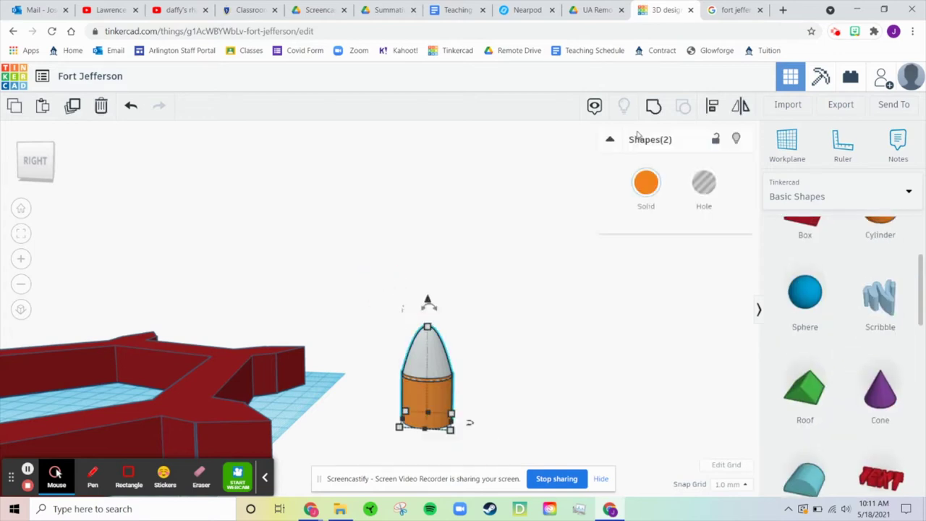
left_click(653, 107)
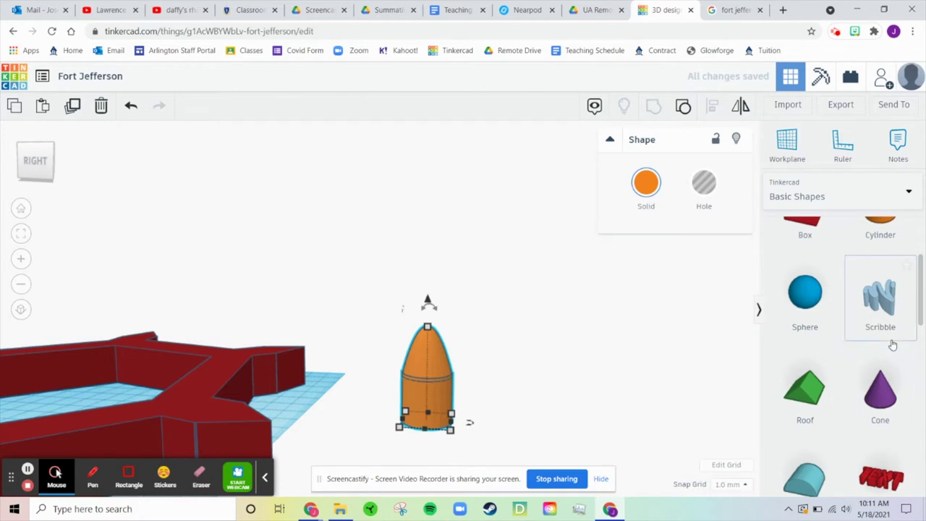
Step: Add a second cylinder beside the tower and raise it 25 mm above the workplane
scroll(890, 340, "down", 2)
scroll(884, 318, "up", 3)
left_click_drag(879, 295, 479, 423)
left_click_drag(479, 349, 487, 283)
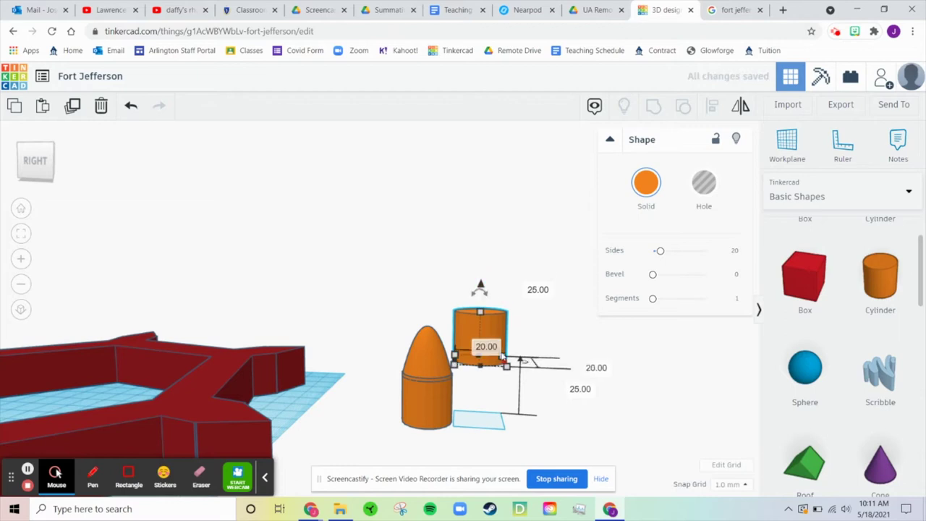
Step: Move the raised cylinder over the tower's tip and shrink its base to 16 by 16 mm
left_click_drag(492, 333, 430, 272)
left_click_drag(353, 253, 431, 311)
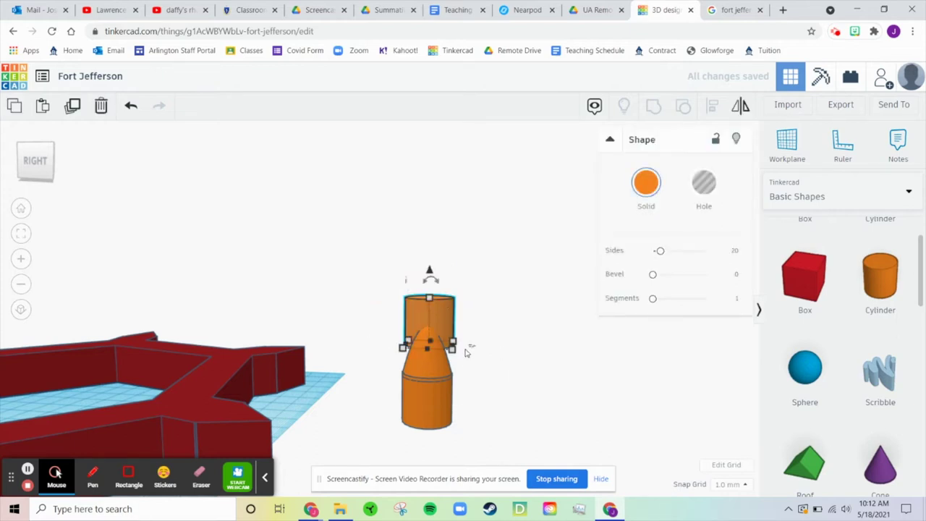
left_click(407, 362)
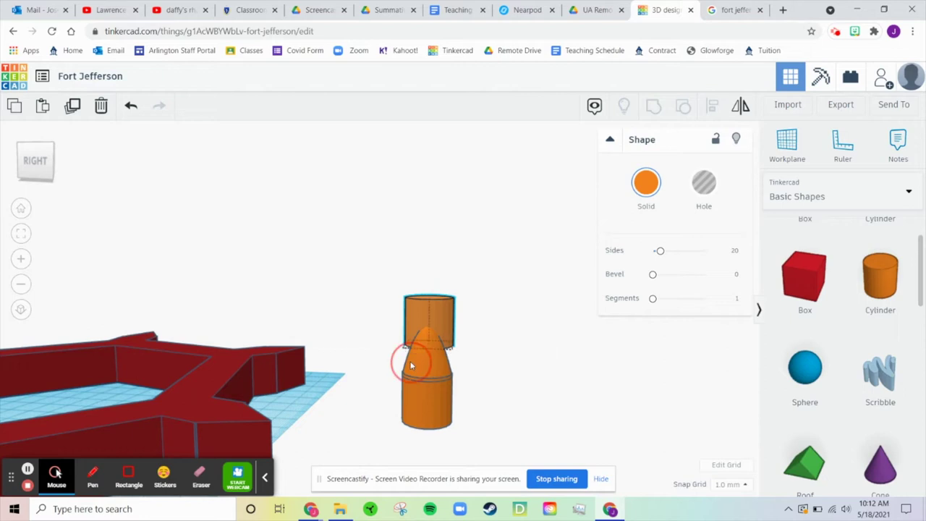
left_click(451, 321)
left_click_drag(452, 350, 443, 345)
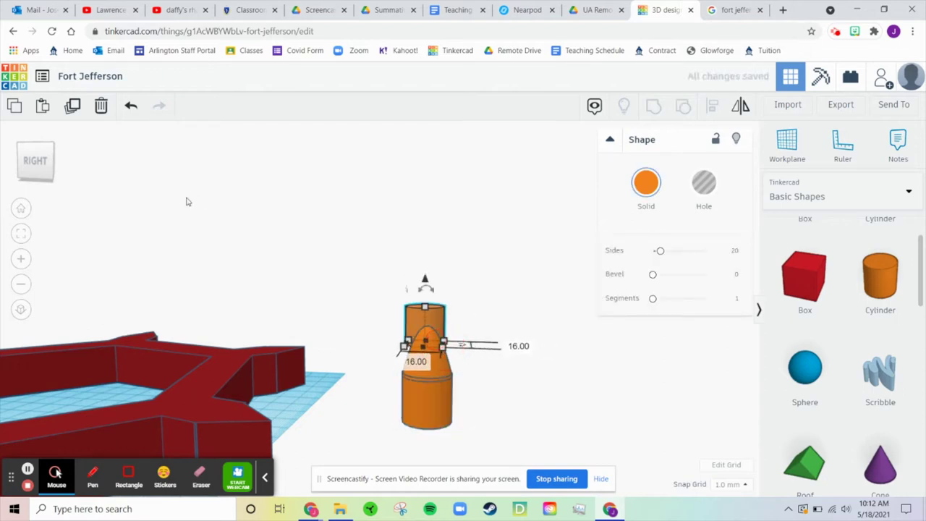
right_click_drag(115, 199, 110, 206)
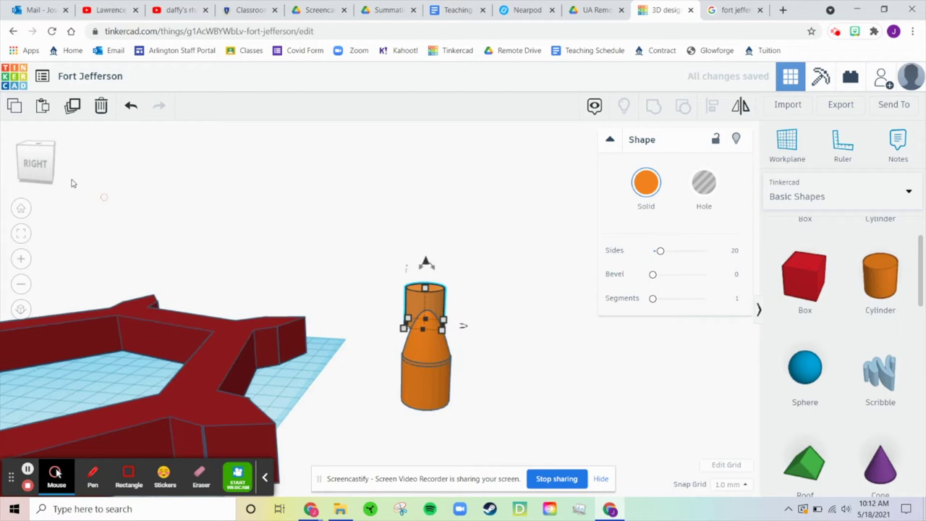
Step: Check the tower and raised cylinder from above, then move the raised cylinder back over the tower's centre
left_click(42, 144)
right_click_drag(533, 253, 453, 254)
left_click(40, 155)
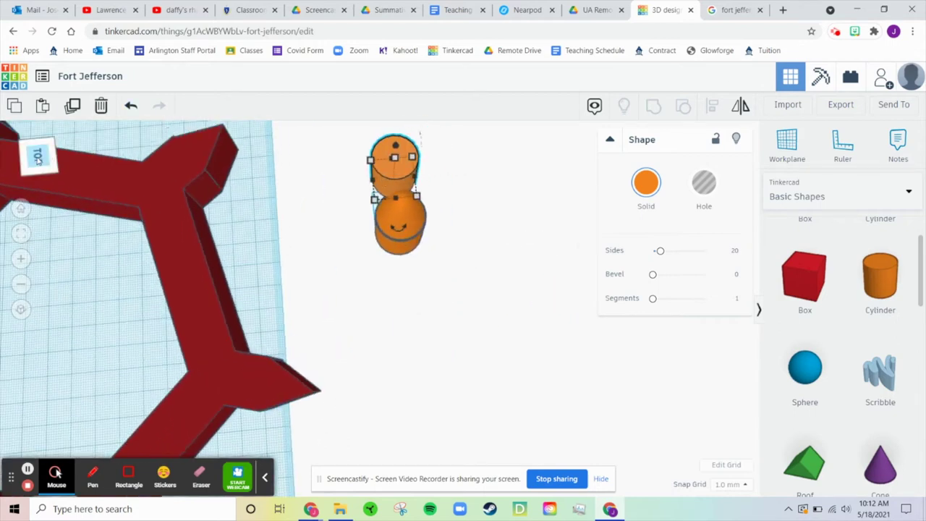
left_click_drag(345, 142, 412, 212)
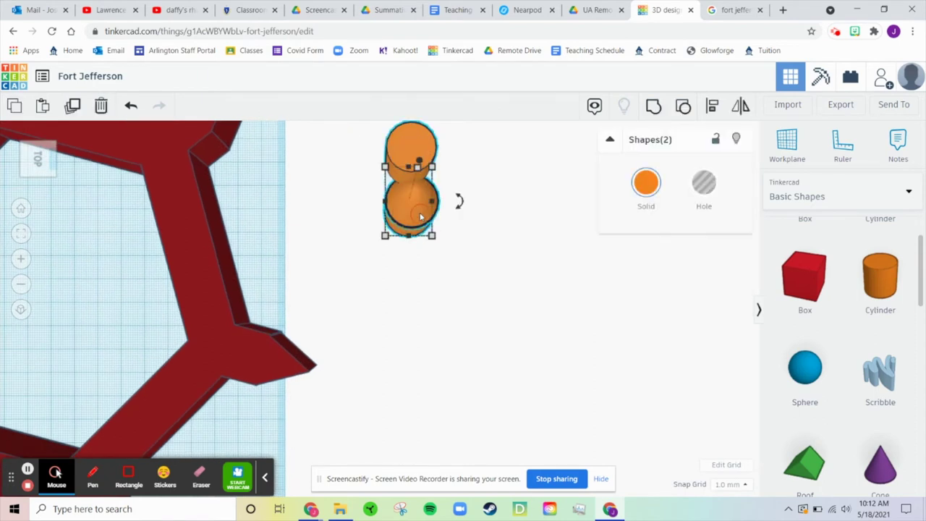
left_click(539, 260)
left_click(428, 218)
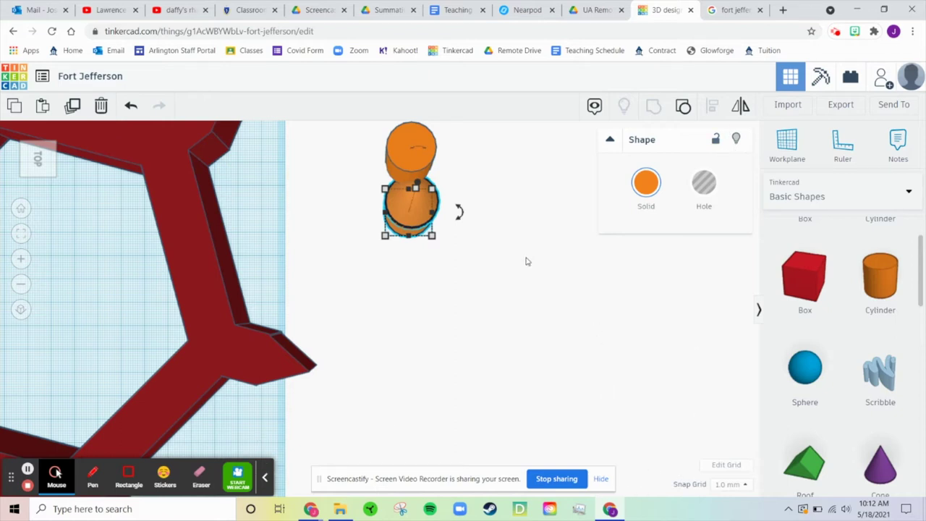
middle_click_drag(534, 260, 563, 370)
scroll(499, 300, "up", 3)
scroll(499, 299, "down", 2)
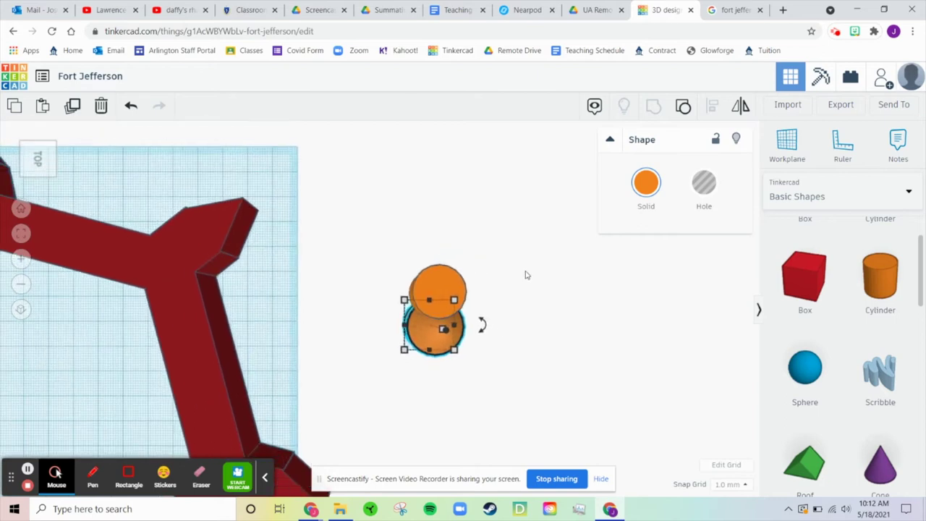
left_click(525, 274)
left_click_drag(450, 282, 451, 317)
right_click_drag(563, 335, 550, 360)
Step: Shrink the raised cylinder's base to a narrow neck and align it with the centre of the tower
mouse_move(411, 320)
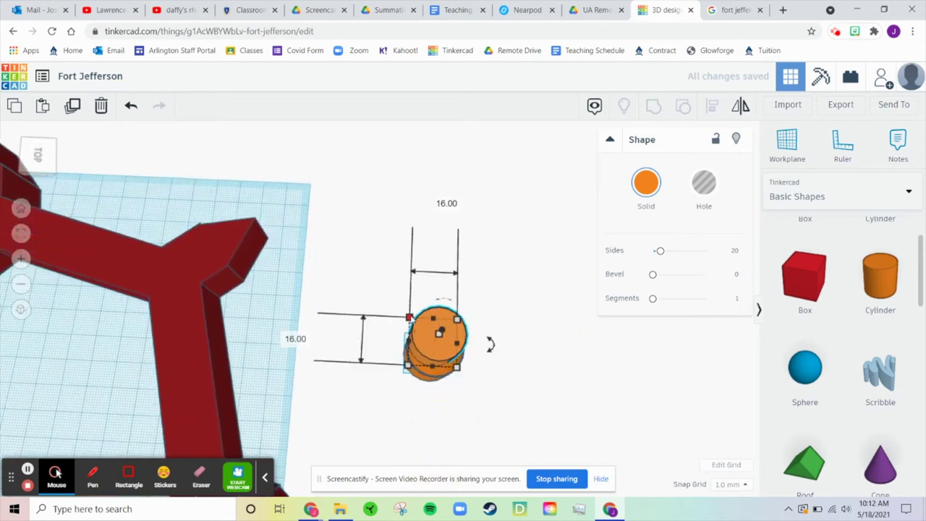
left_click_drag(409, 317, 423, 327)
left_click(538, 354)
left_click_drag(331, 265, 529, 424)
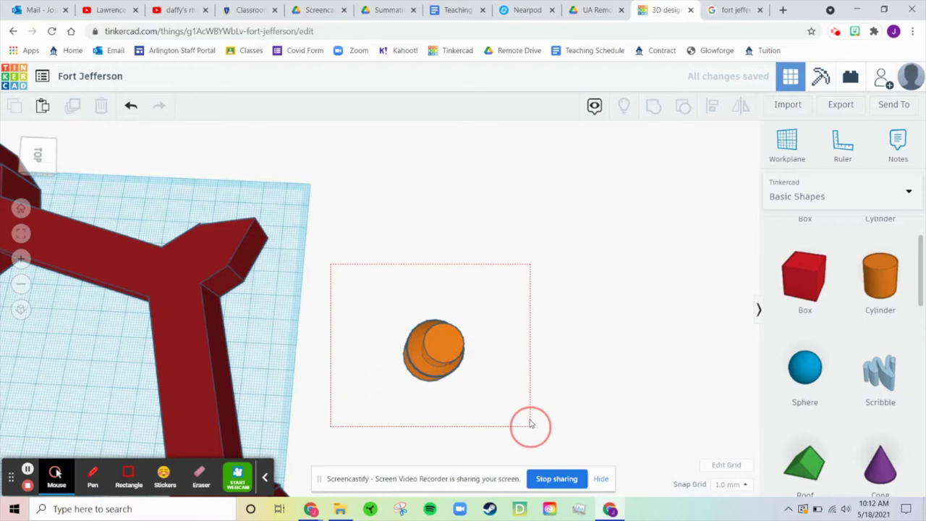
key("l")
left_click(376, 353)
left_click(581, 334)
Step: Check the Fort Jefferson reference photos in the image search, then group the neck cylinder with the tower into one shape
right_click_drag(583, 333, 576, 390)
middle_click_drag(574, 390, 537, 335)
left_click(743, 9)
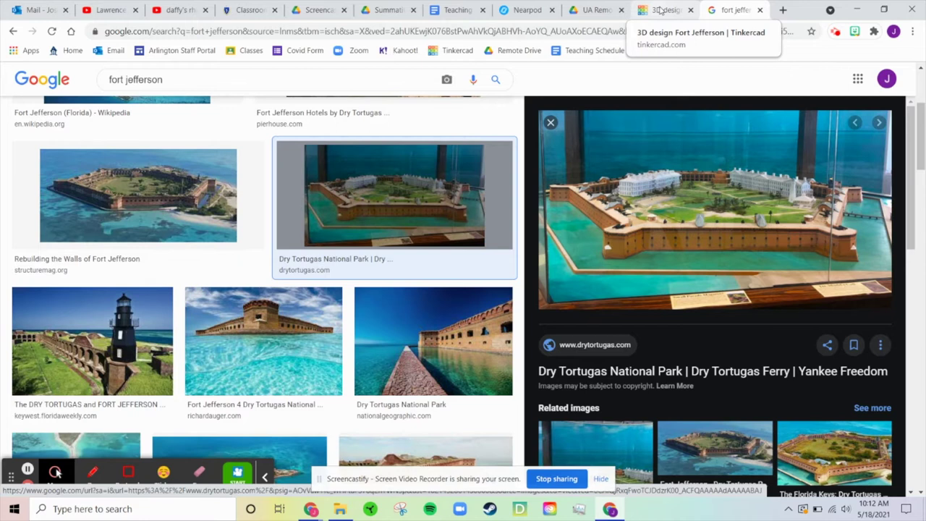
left_click(660, 9)
right_click_drag(560, 348, 546, 376)
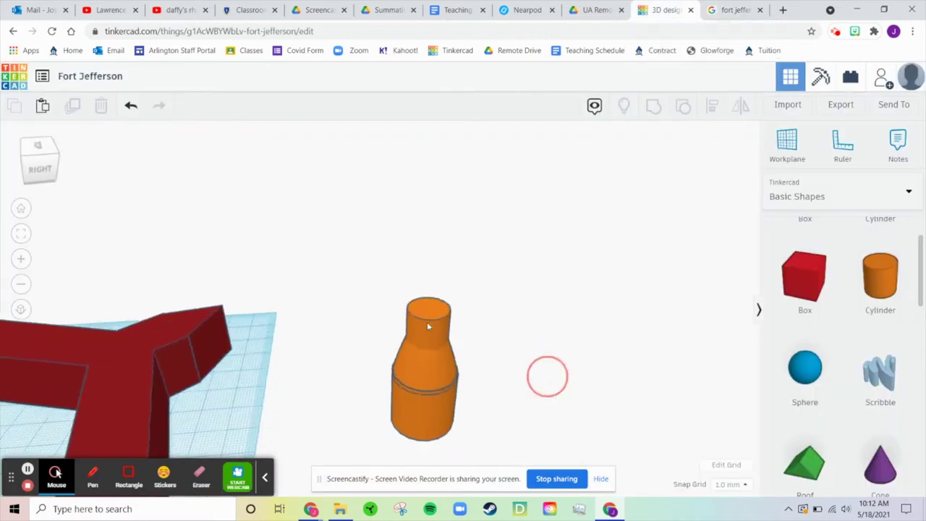
left_click_drag(393, 294, 497, 404)
left_click(662, 111)
left_click(660, 111)
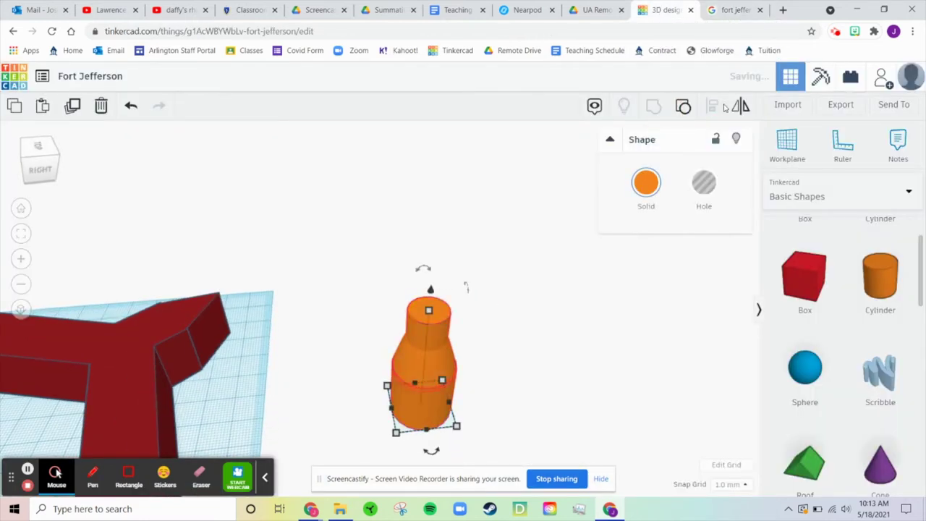
Step: Colour the grouped tower black
left_click(648, 184)
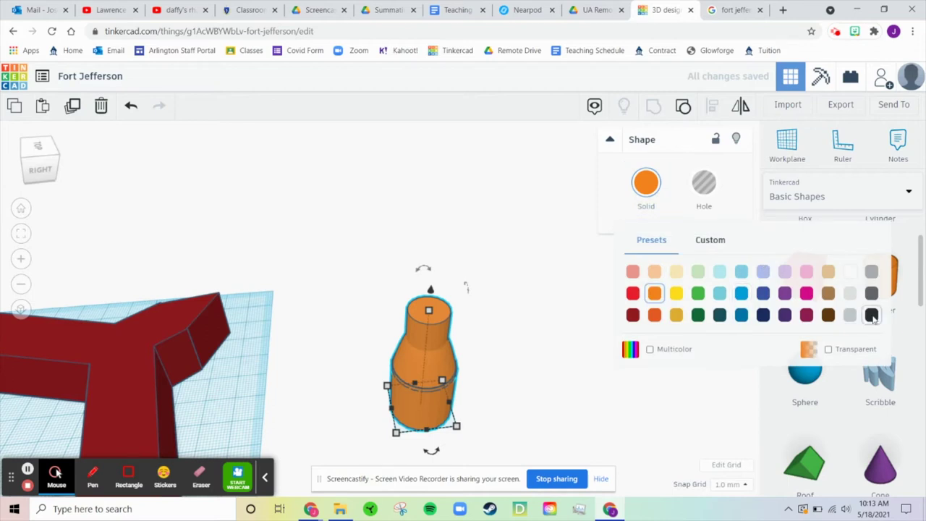
left_click(872, 315)
left_click(594, 325)
Step: Add another cylinder beside the black tower and raise it 42 mm above the workplane
left_click(864, 290)
left_click(564, 403)
left_click(428, 316)
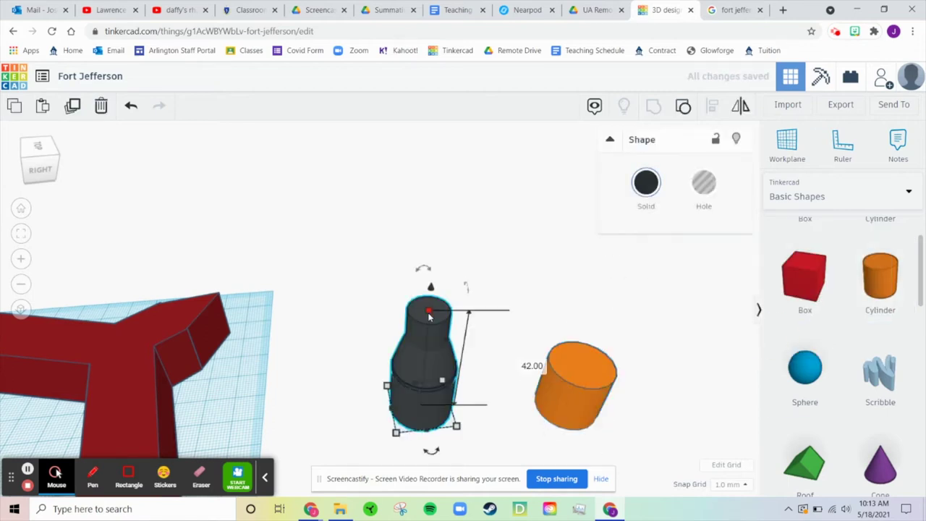
left_click(588, 351)
left_click_drag(587, 351, 595, 319)
left_click(700, 336)
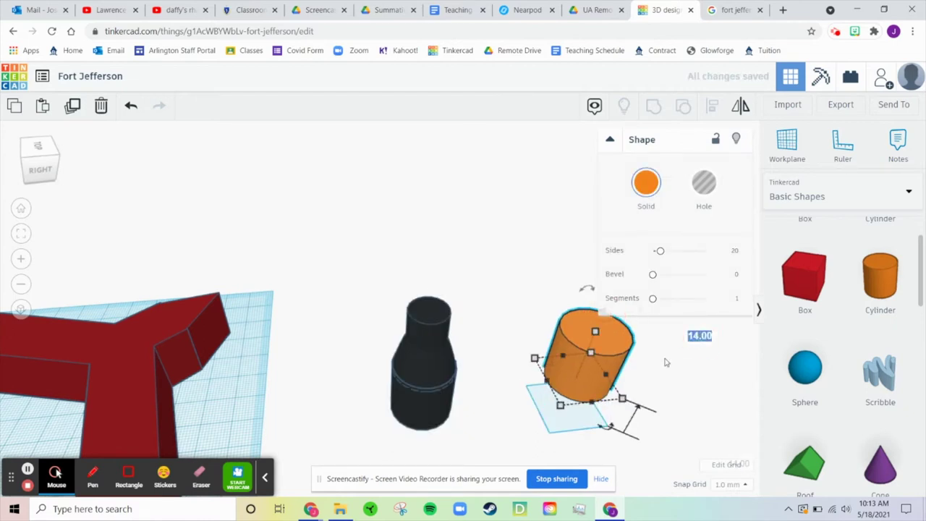
key("Return")
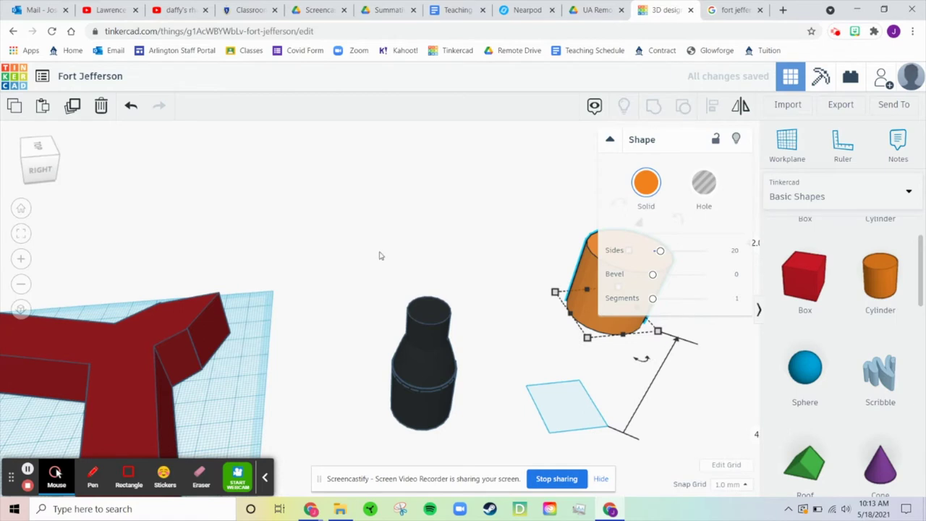
Step: Shrink the raised cylinder's base to about the neck's width and move it on top of the tower
right_click_drag(445, 242, 302, 250)
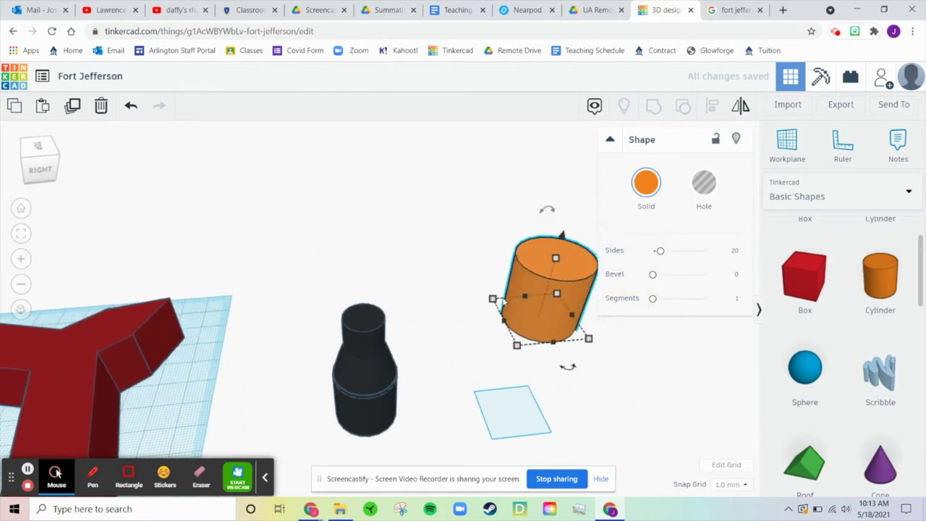
left_click_drag(493, 299, 359, 316)
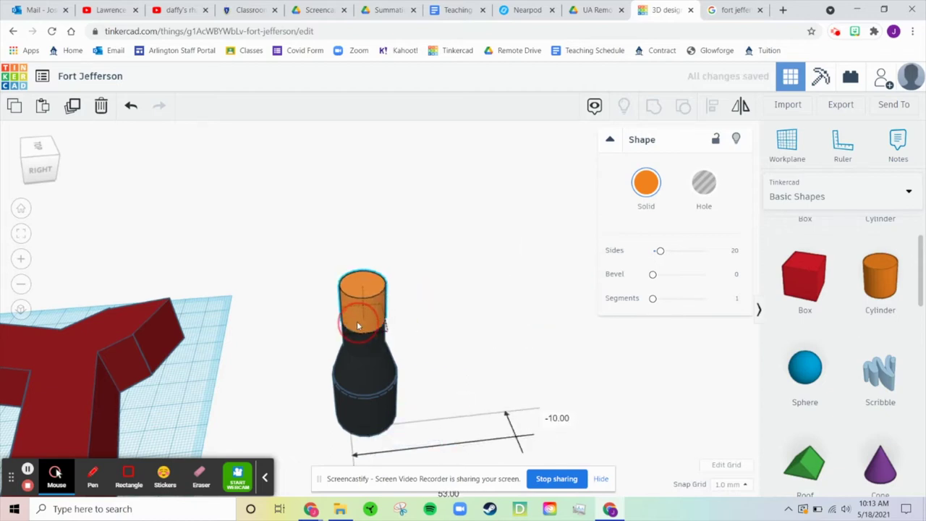
right_click_drag(448, 374, 402, 268)
left_click(259, 257)
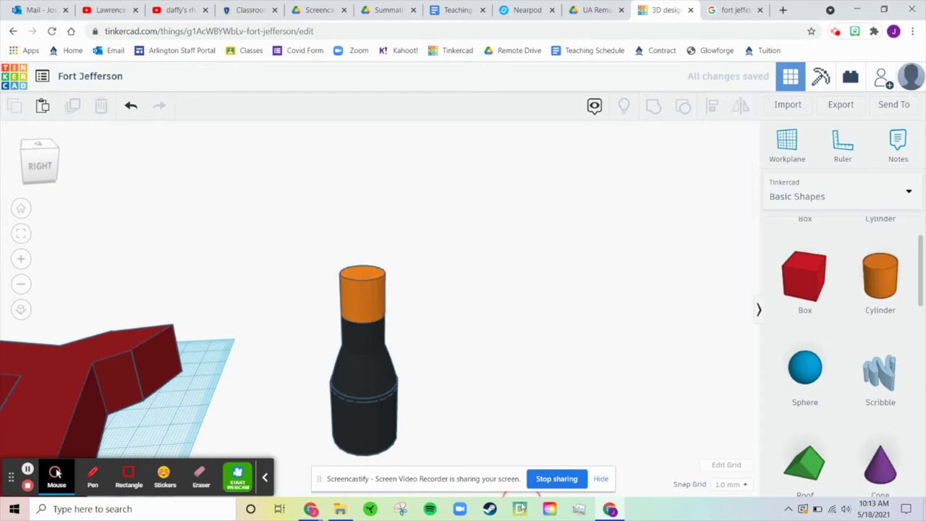
Step: Select the orange cylinder together with the black tower and align their centres
left_click_drag(392, 389, 449, 422)
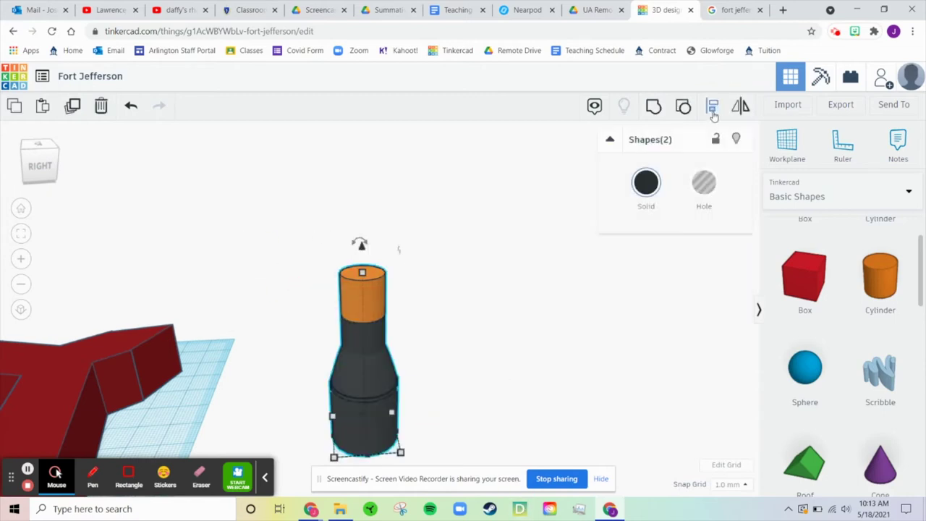
left_click(713, 114)
left_click(313, 437)
middle_click_drag(489, 425, 496, 382)
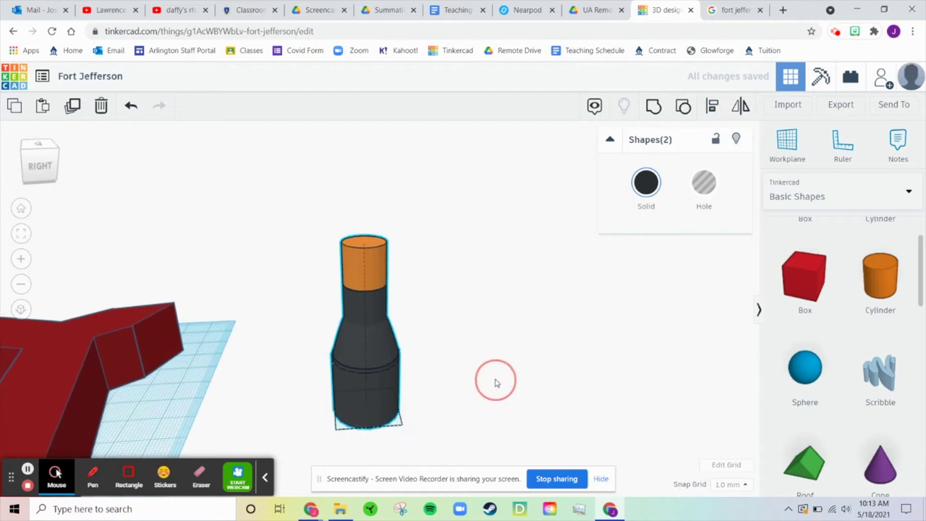
key("l")
left_click(401, 223)
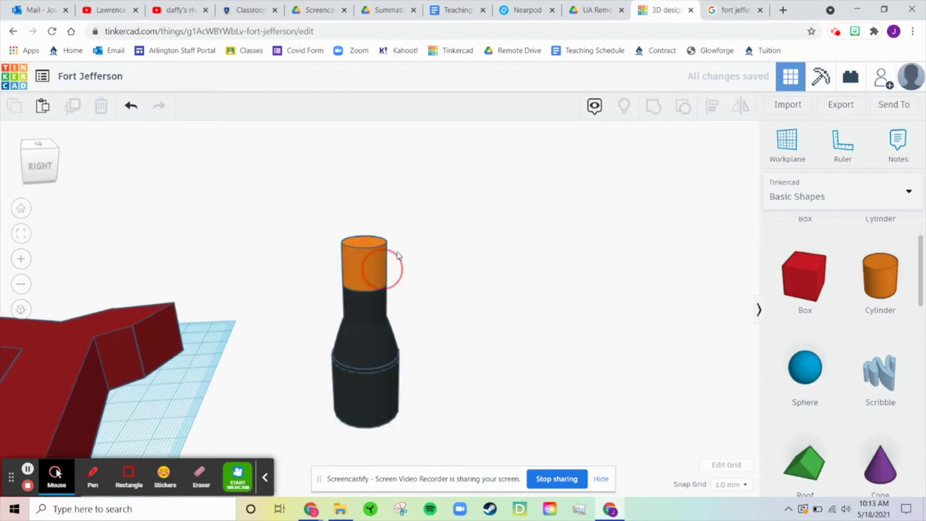
Step: Reduce the orange top cylinder's height to 8 mm and make it transparent
left_click(367, 252)
left_click_drag(367, 252, 365, 255)
left_click(631, 189)
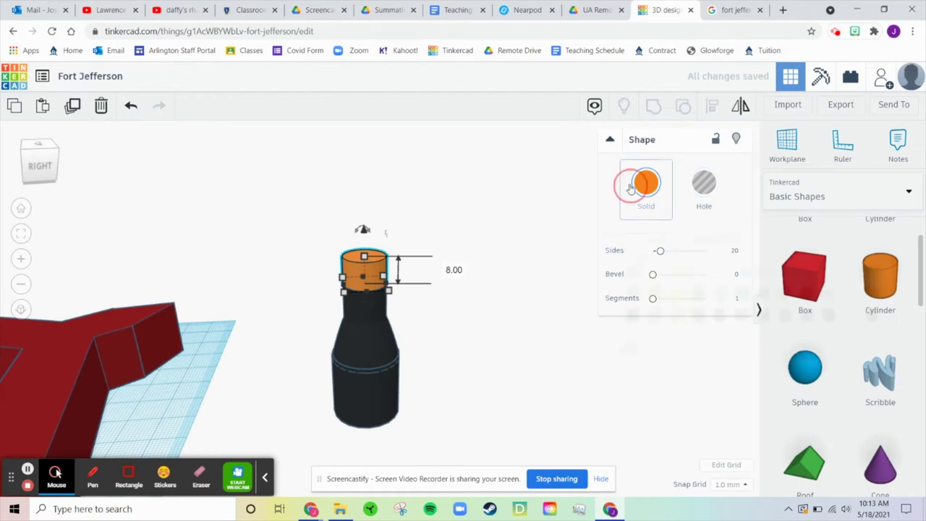
left_click(829, 350)
left_click(554, 379)
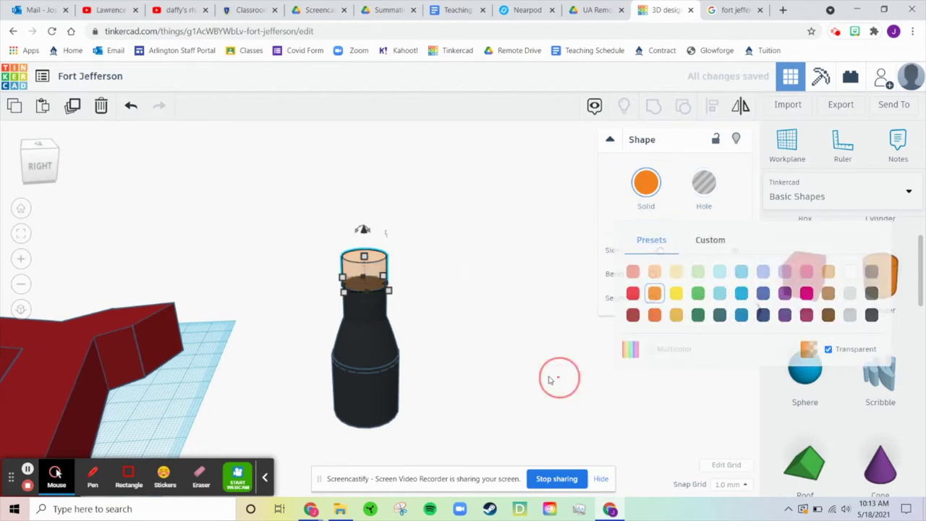
Step: Colour the transparent top cylinder white and reduce its height to 6 mm
left_click(382, 272)
left_click(644, 190)
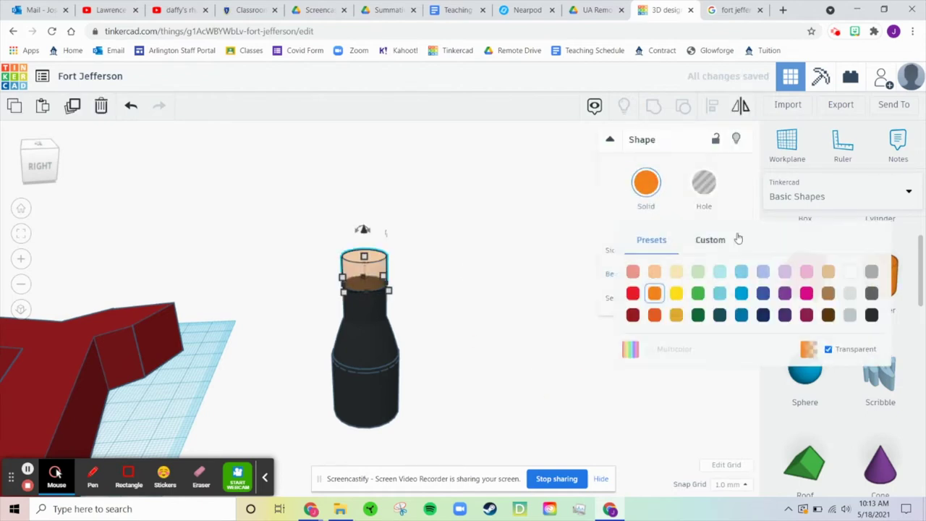
left_click(850, 278)
left_click(482, 282)
right_click_drag(482, 286, 405, 286)
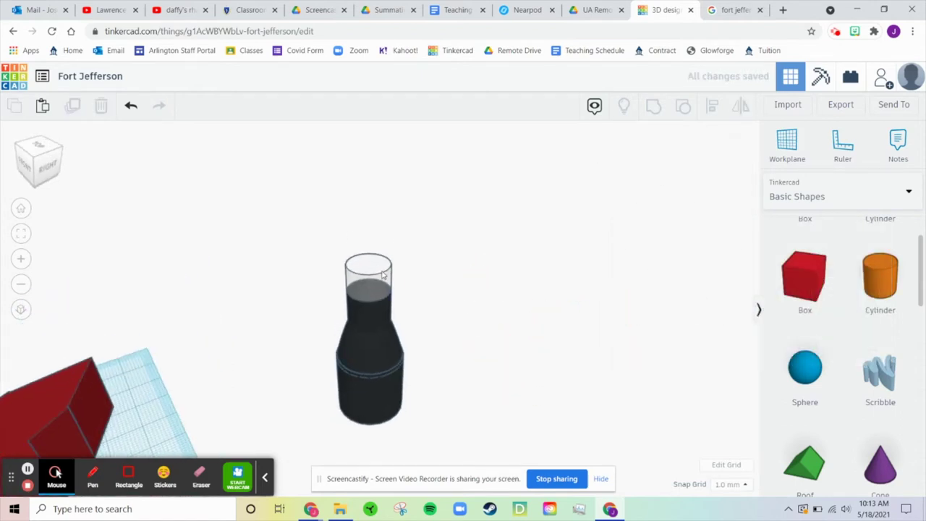
left_click(374, 274)
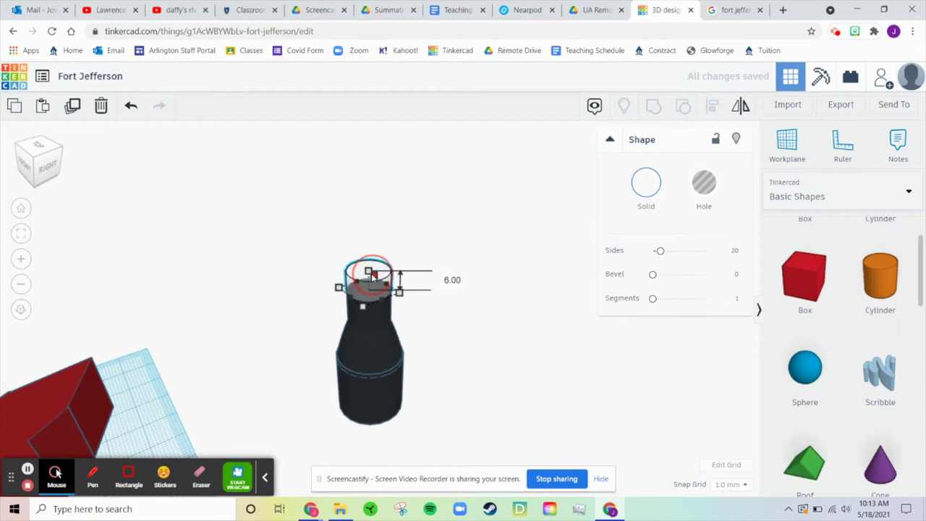
left_click(440, 383)
Step: Try to ungroup all shapes in the scene and group them together as one shape
key("ctrl+a")
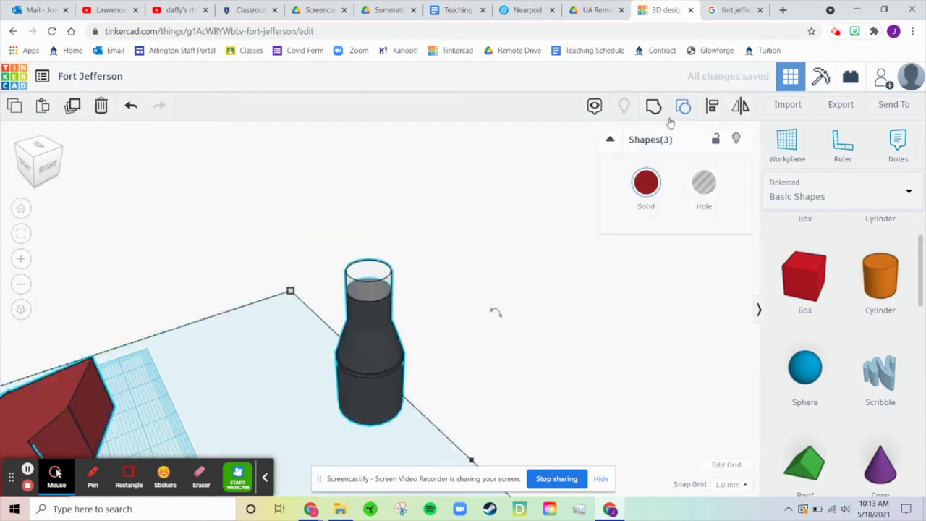
left_click(682, 106)
right_click_drag(463, 322, 496, 273)
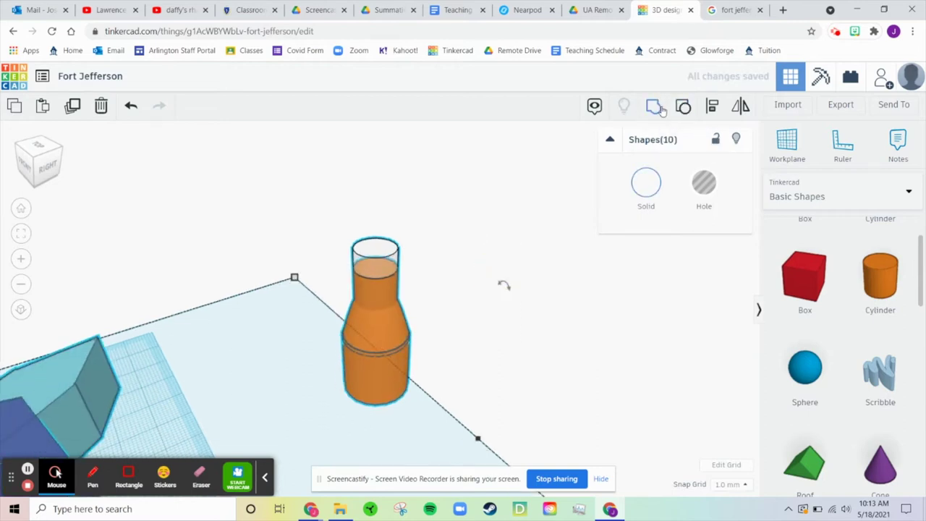
right_click_drag(530, 343, 420, 350)
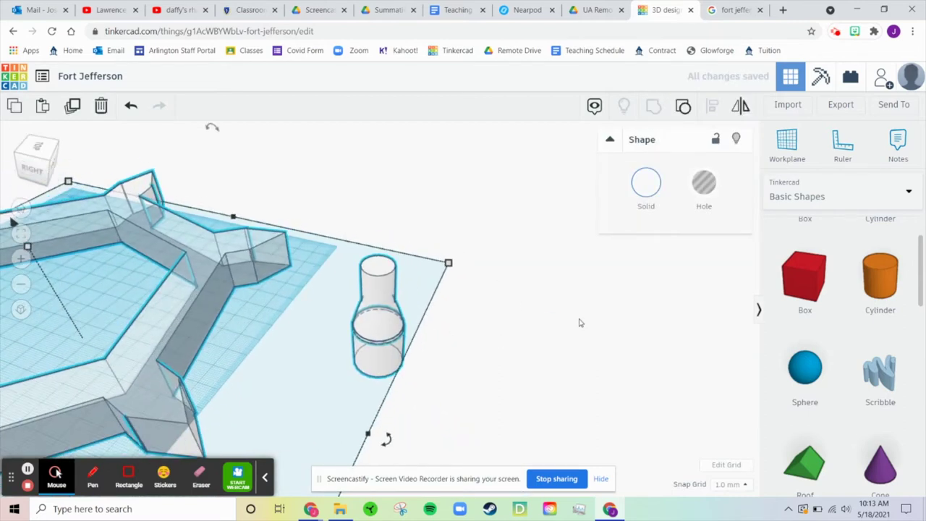
left_click(582, 323)
key("ctrl+a")
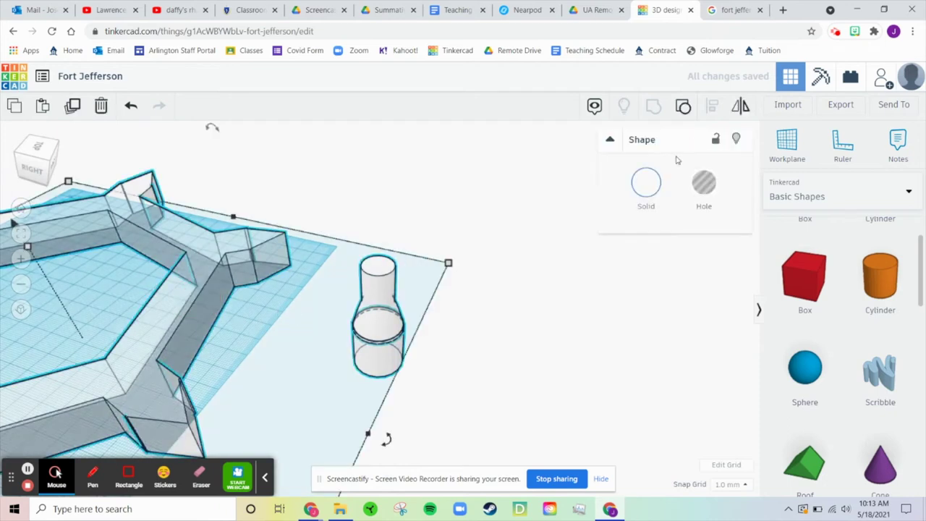
Step: Undo the ungrouping and regrouping of all the shapes in the scene
left_click(131, 107)
left_click(131, 105)
left_click(131, 106)
left_click(502, 198)
Step: Group only the black tower and its transparent top cylinder into one lighthouse shape
left_click_drag(381, 258, 422, 385)
key("ctrl+z")
left_click(535, 267)
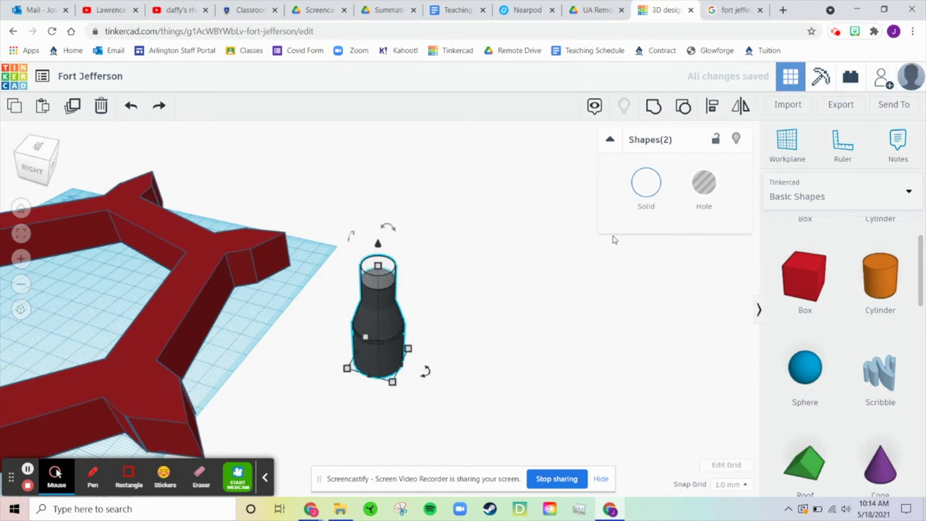
left_click(666, 115)
left_click(537, 284)
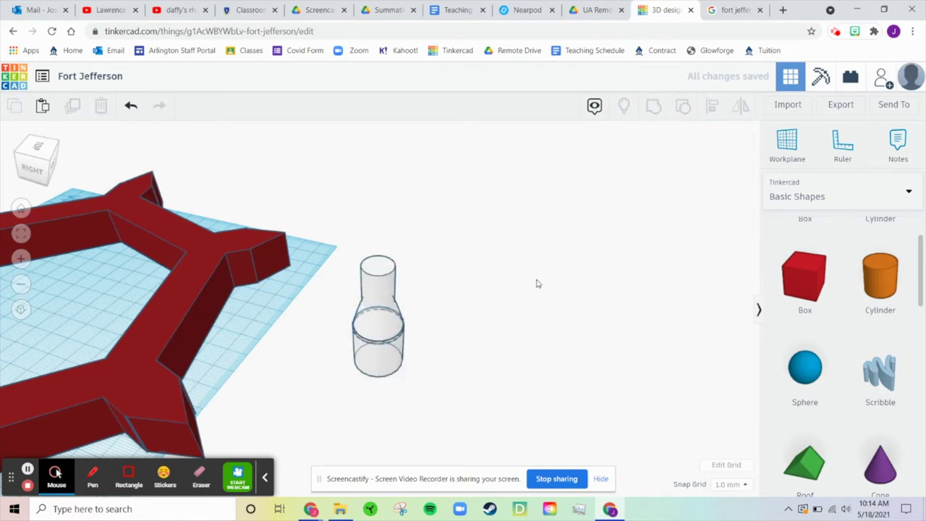
Step: Set the grouped lighthouse to multicolor and turn off its transparency
left_click(386, 331)
left_click(646, 182)
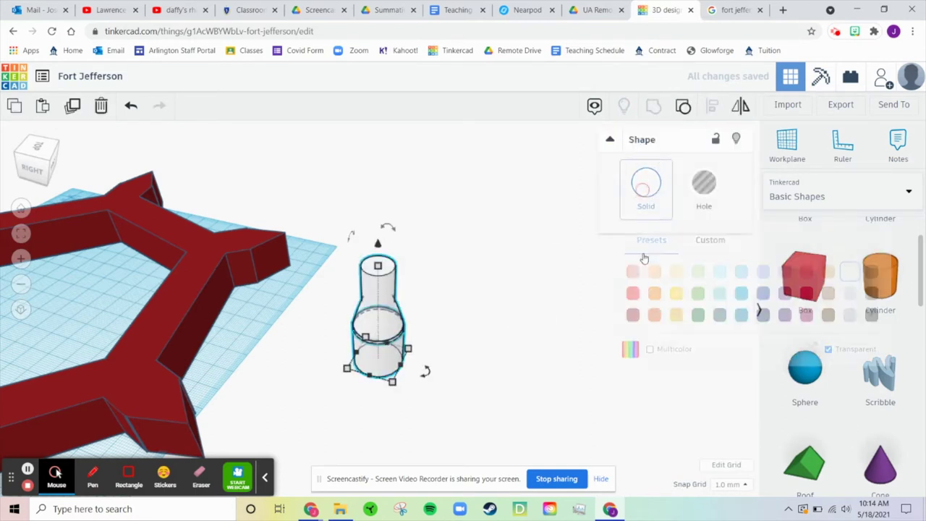
left_click(650, 349)
right_click_drag(476, 366, 533, 342)
left_click(378, 318)
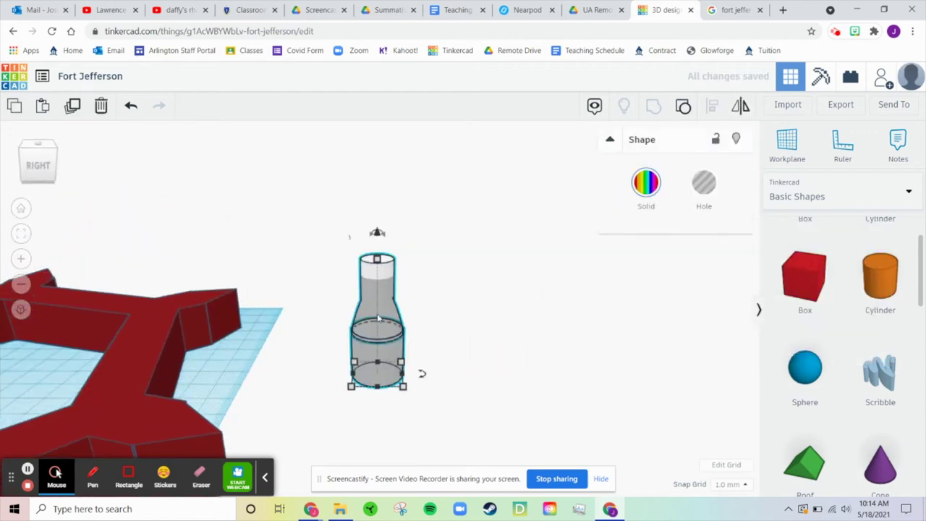
left_click(648, 185)
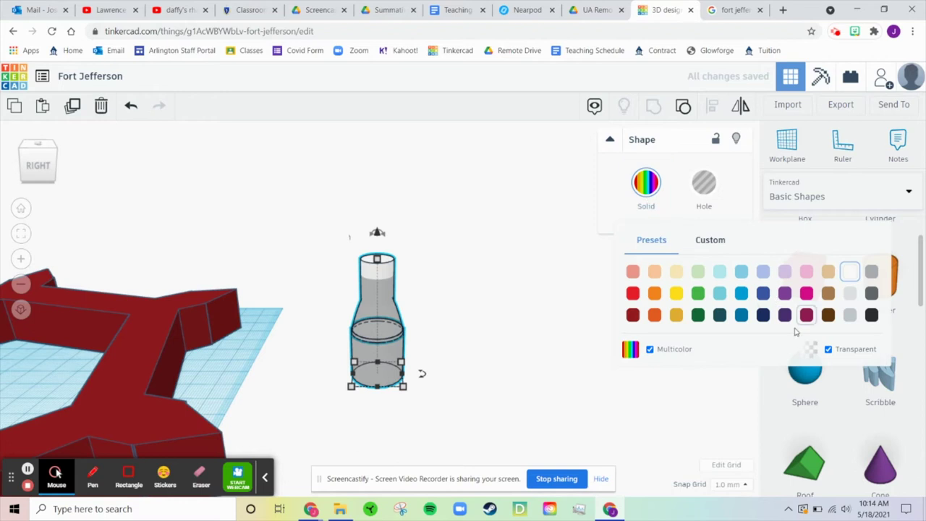
left_click(828, 350)
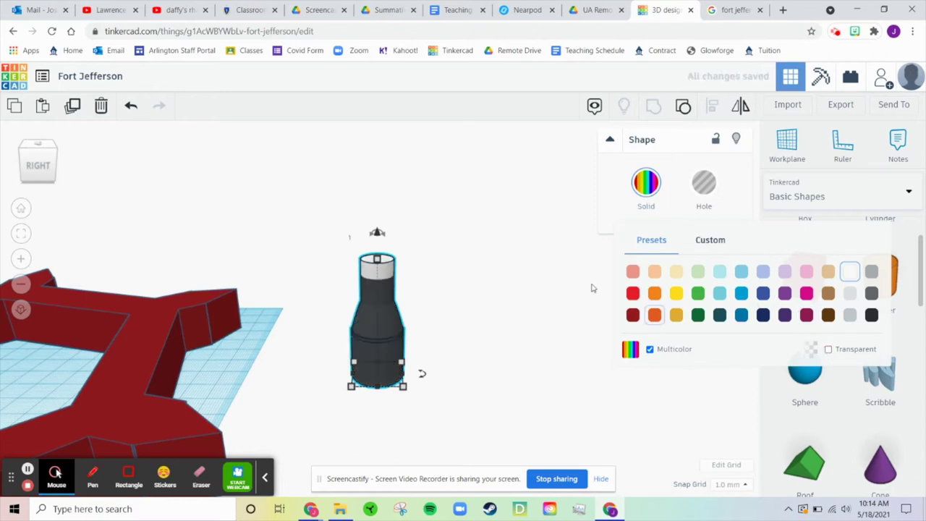
left_click(592, 288)
Step: Ungroup the lighthouse into its black tower and transparent top cylinder, and check the cylinder's color settings
left_click(380, 314)
left_click(683, 107)
left_click(442, 309)
left_click(378, 266)
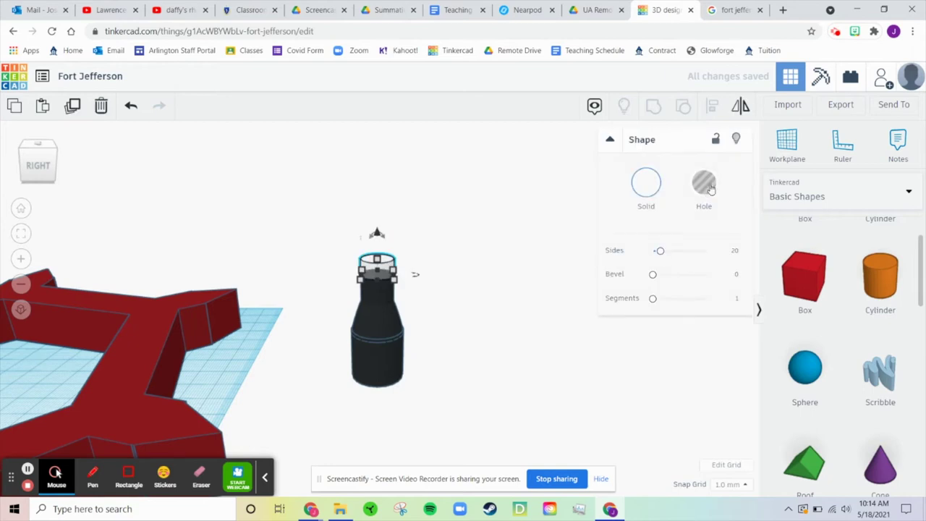
left_click(646, 185)
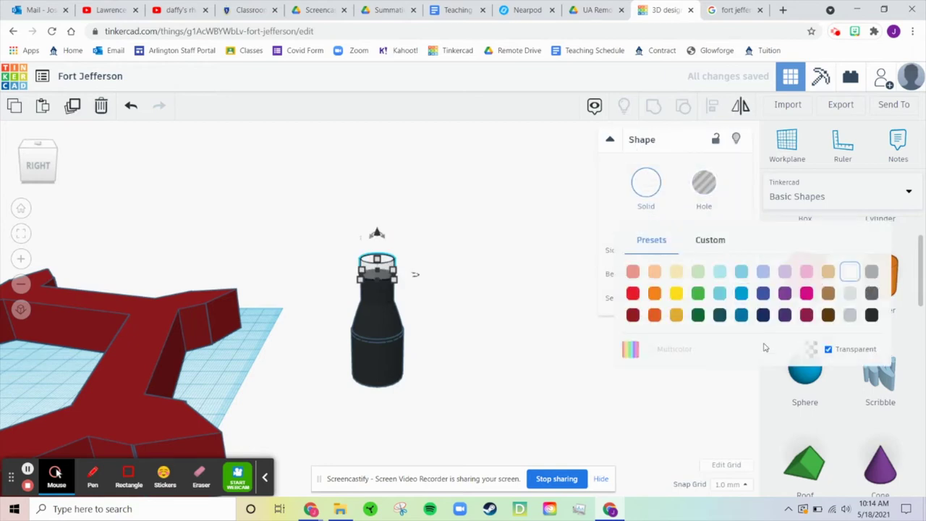
left_click(449, 301)
right_click_drag(494, 300, 472, 305)
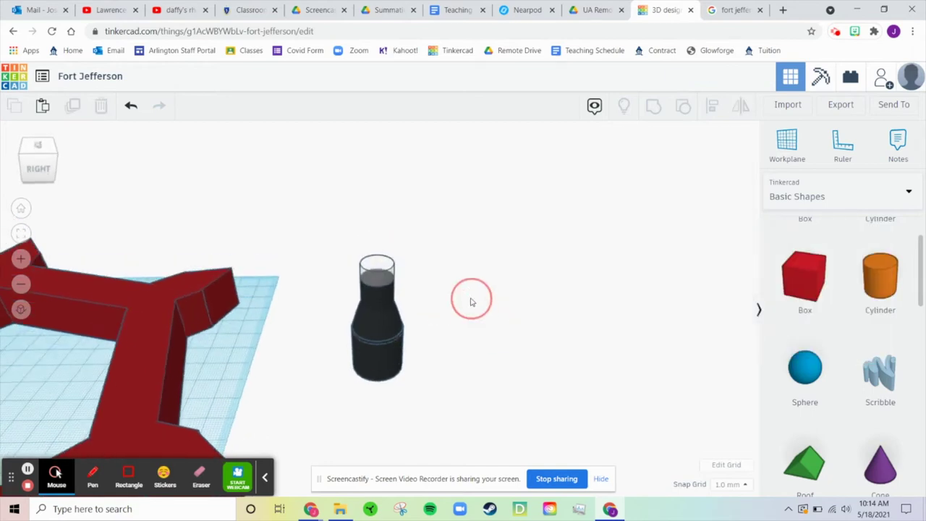
Step: Check the Fort Jefferson lighthouse reference photo in the browser and place a cone on the workplane beside the tower
left_click(727, 7)
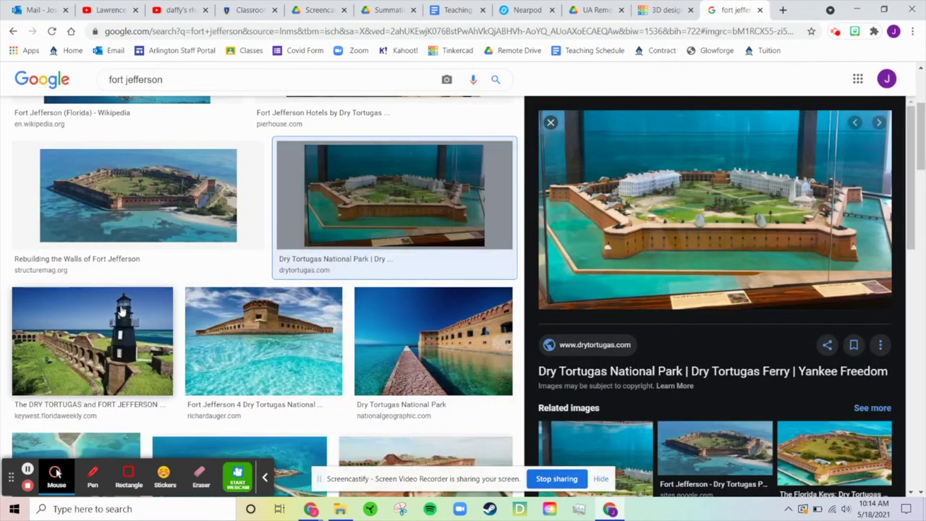
left_click(642, 5)
scroll(852, 325, "up", 2)
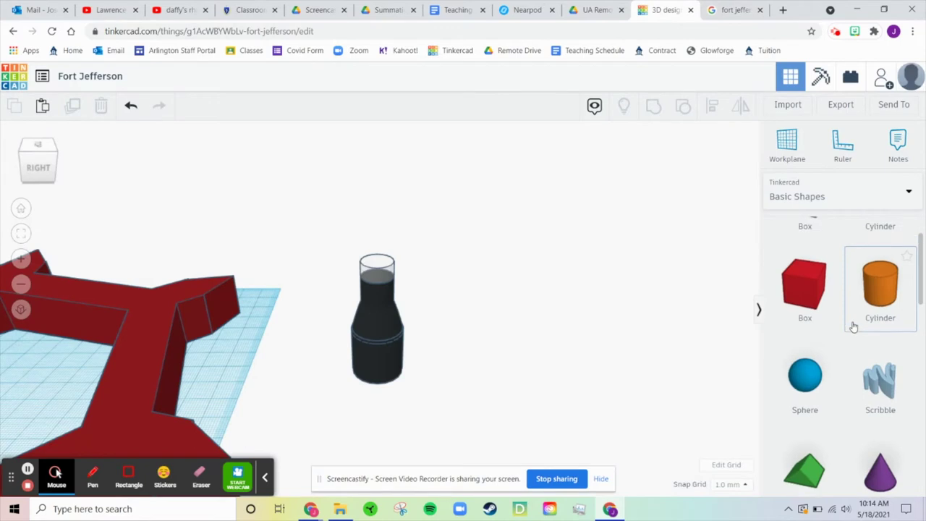
scroll(852, 326, "down", 5)
scroll(880, 391, "up", 2)
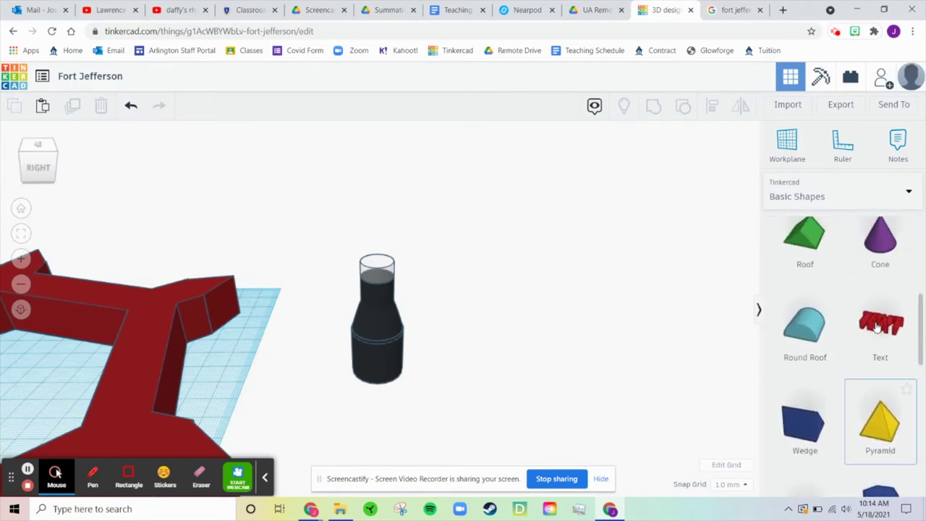
left_click_drag(880, 243, 561, 385)
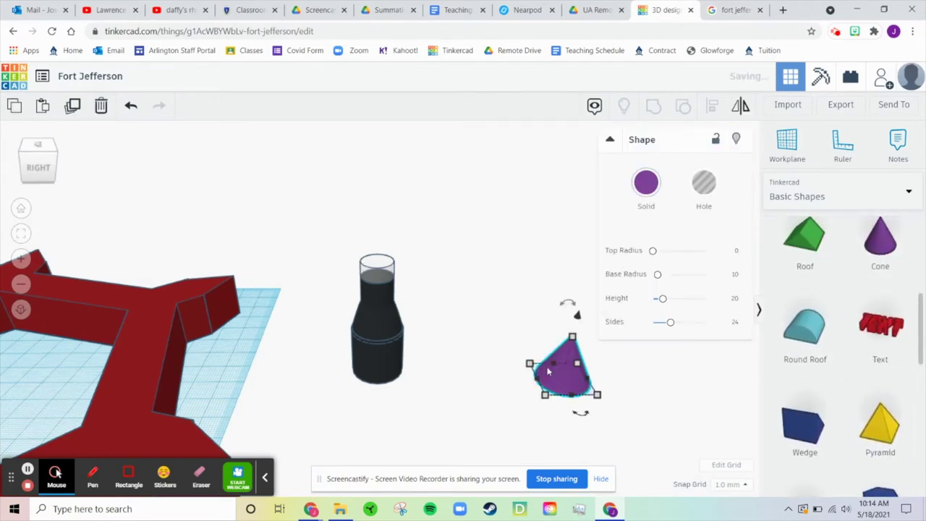
Step: Check how high the transparent top cylinder of the lighthouse sits above the workplane
left_click(383, 265)
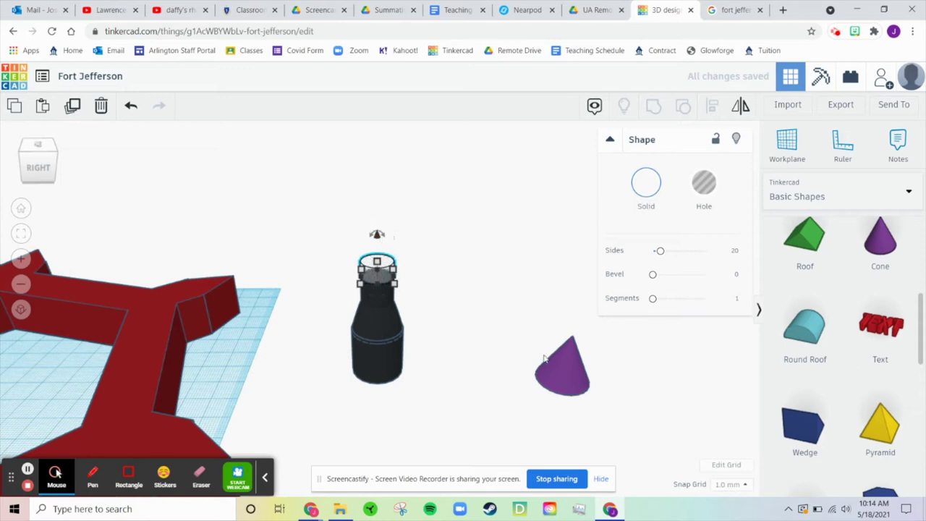
left_click(464, 308)
left_click(386, 274)
left_click_drag(377, 241, 378, 243)
left_click(377, 241)
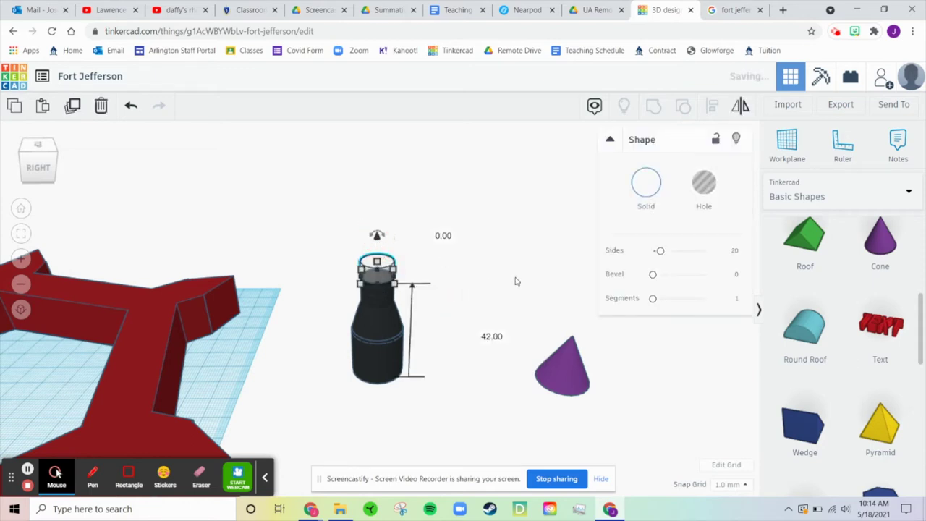
right_click_drag(492, 290, 491, 282)
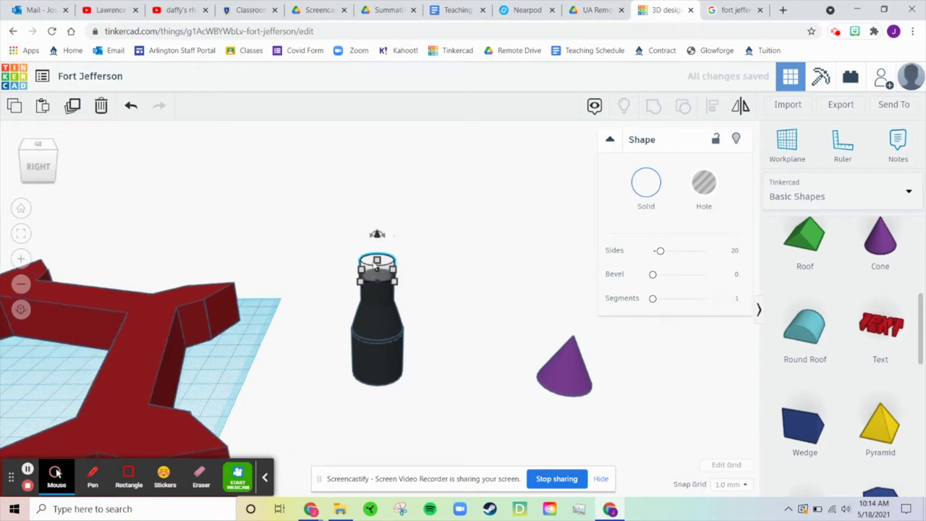
Step: Raise the purple cone to a height of 48 mm above the workplane
left_click(563, 351)
left_click_drag(578, 313, 588, 261)
left_click(717, 398)
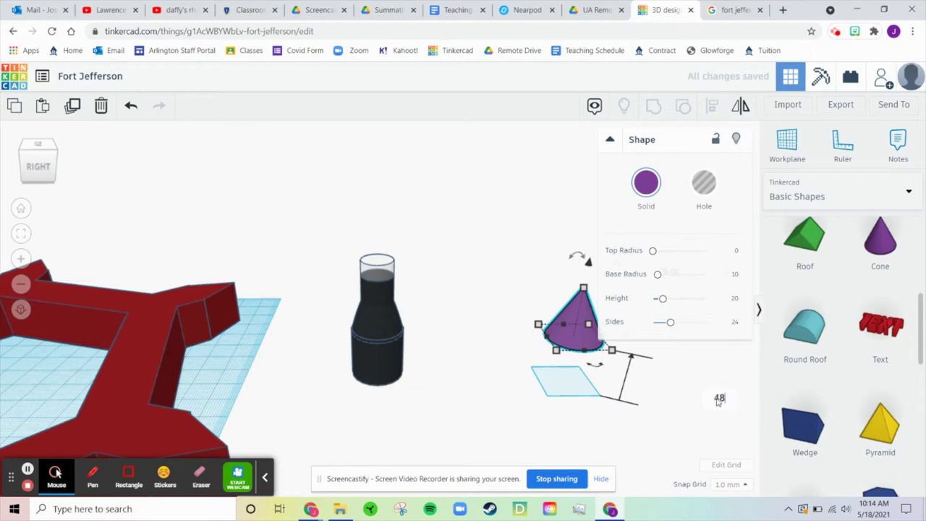
type("48")
key("Return")
middle_click_drag(465, 255, 415, 293)
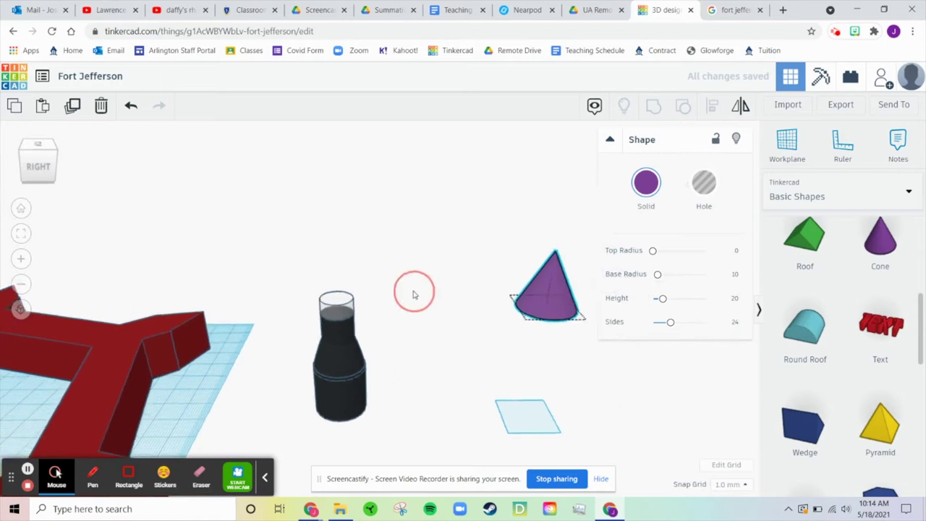
Step: Scale the cone down to the lantern cylinder's width and position it on top of the lighthouse as a roof
left_click_drag(511, 293, 331, 291, "shift")
left_click(519, 282)
left_click(370, 230)
Step: Align the cone, transparent cylinder and black tower so that they share the same horizontal center
left_click_drag(294, 240, 416, 428)
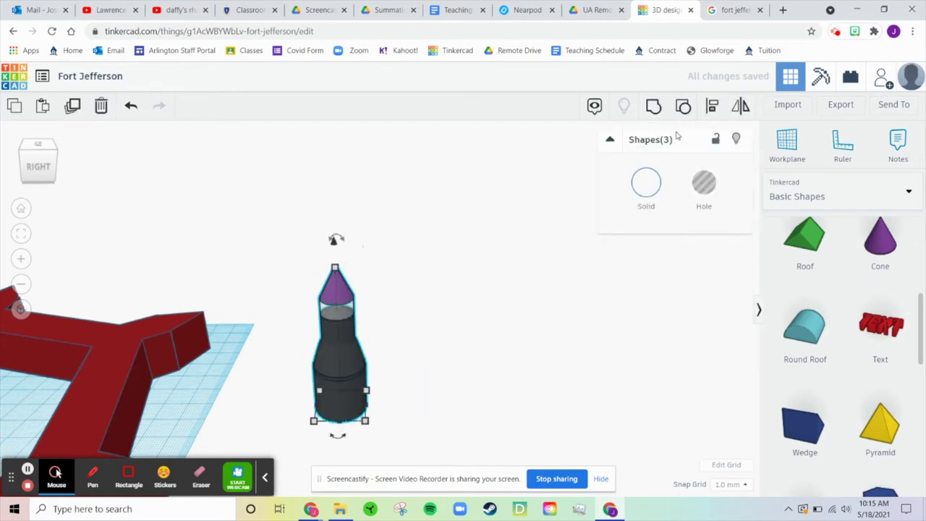
left_click(713, 107)
left_click(297, 406)
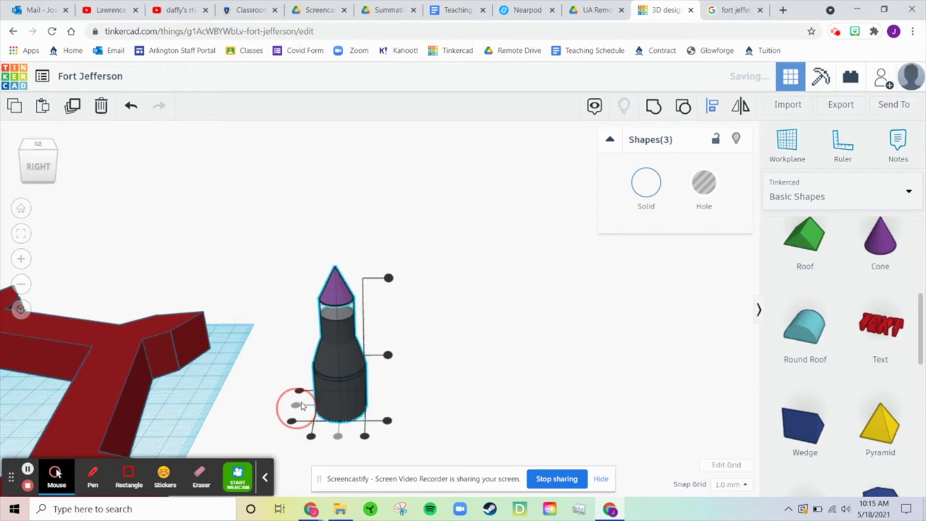
left_click(492, 368)
Step: Flatten the cone roof by lowering its height and color it with the black preset
right_click_drag(491, 369, 351, 306)
left_click(336, 295)
left_click_drag(333, 271, 335, 283)
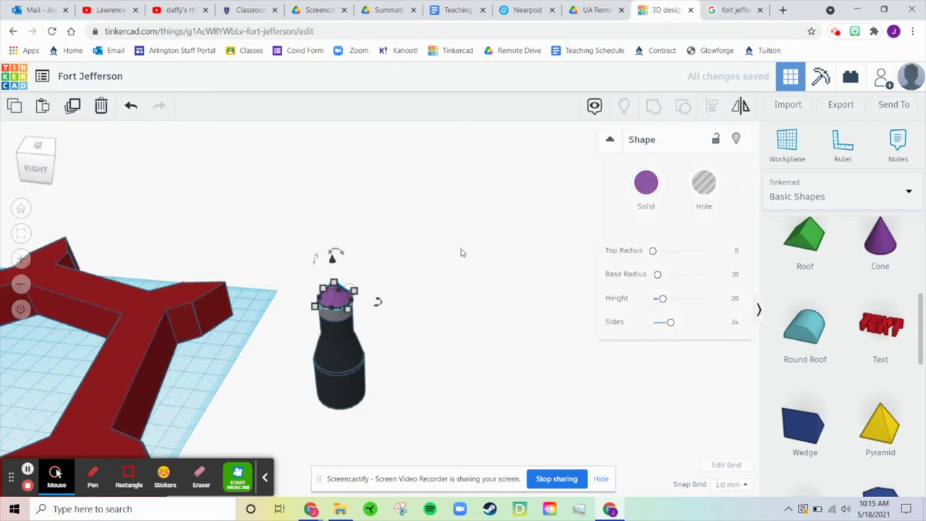
left_click(646, 184)
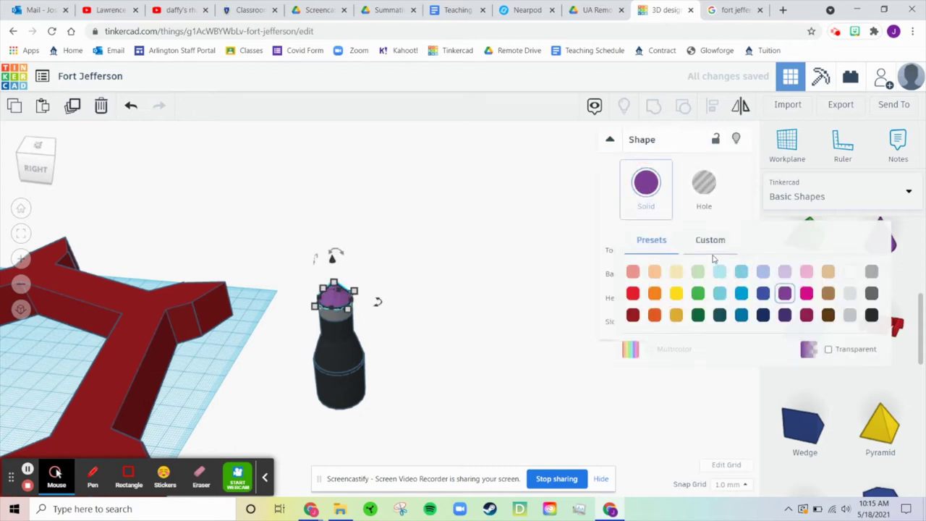
left_click(872, 315)
right_click_drag(469, 405, 451, 366)
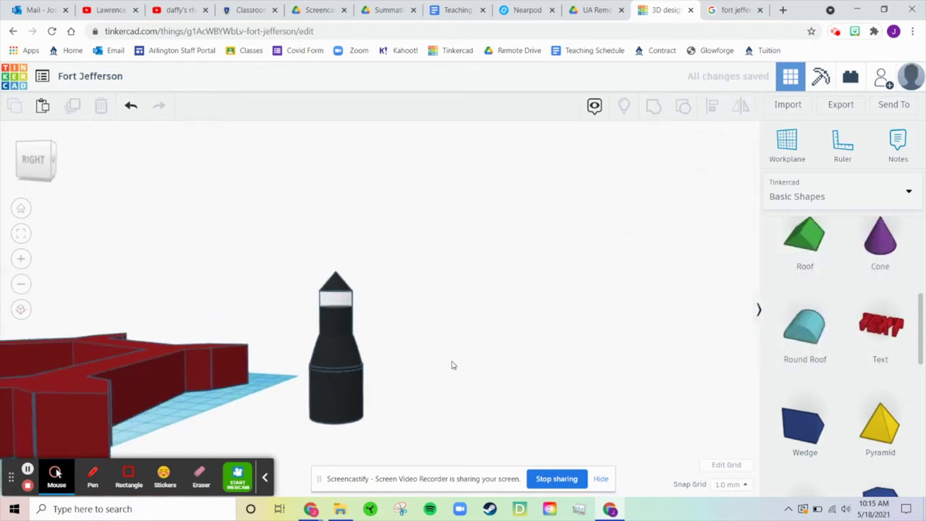